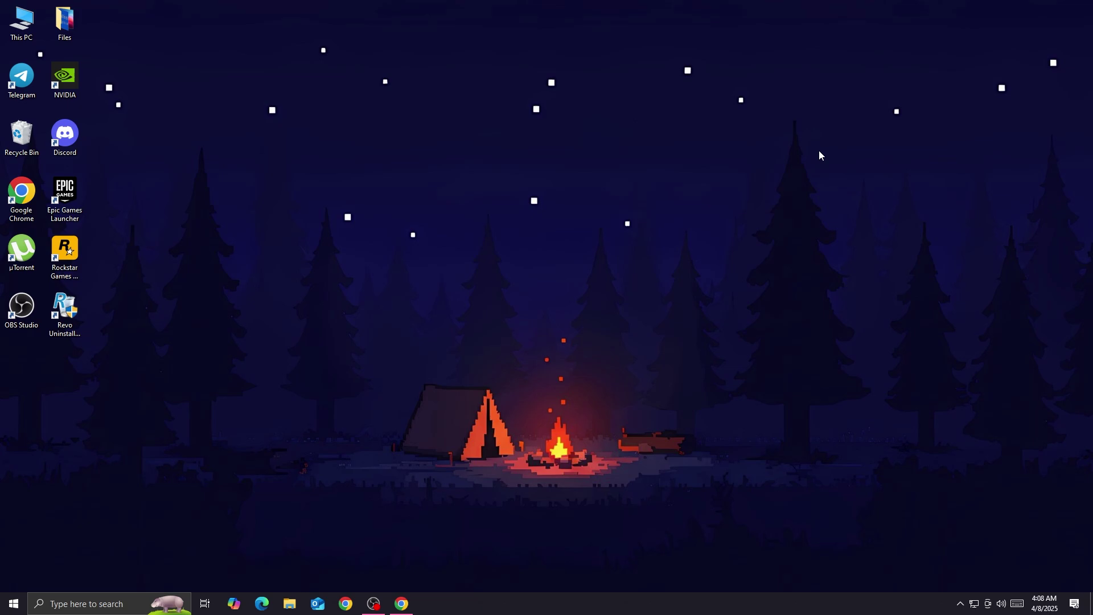
# Step: Switch to Chrome, search Google for "office deployment tool" and open Microsoft's official download page for it
pyautogui.hotkey('alt', 'Tab')
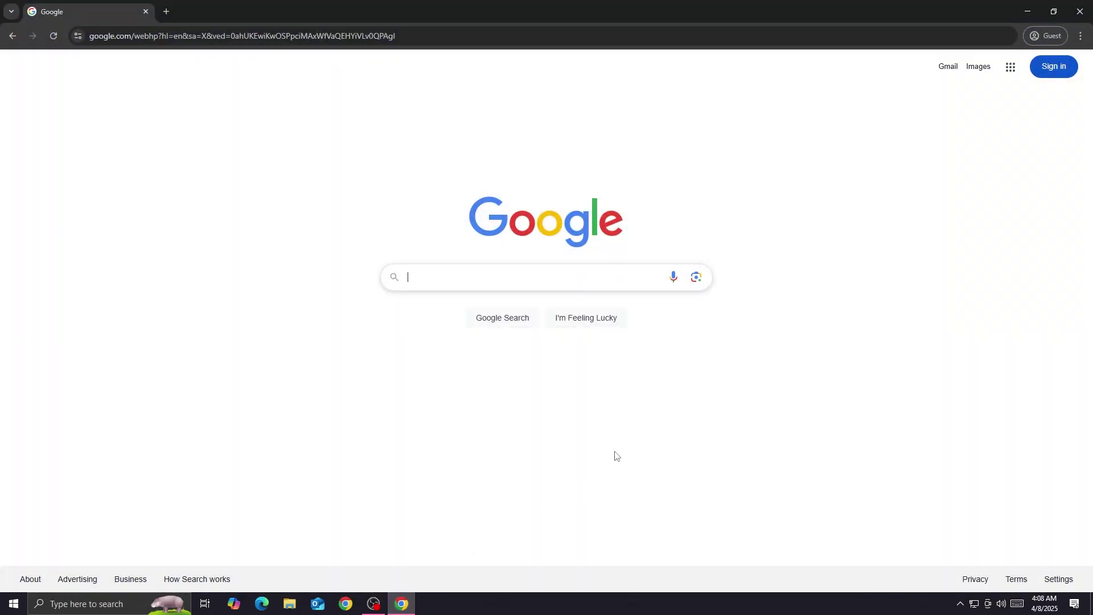
pyautogui.write('office')
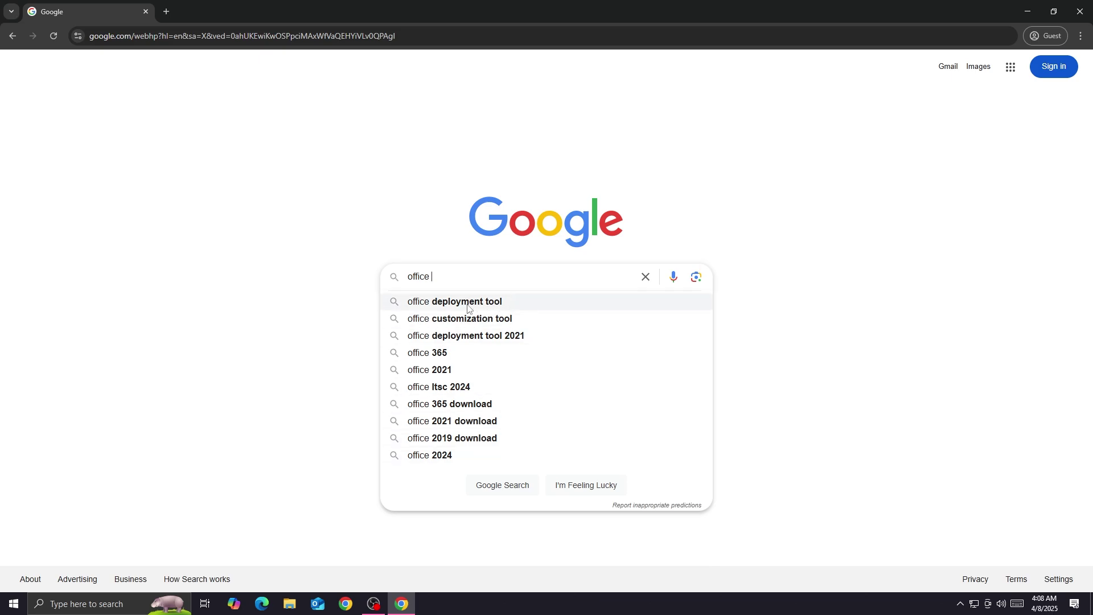
pyautogui.click(546, 304)
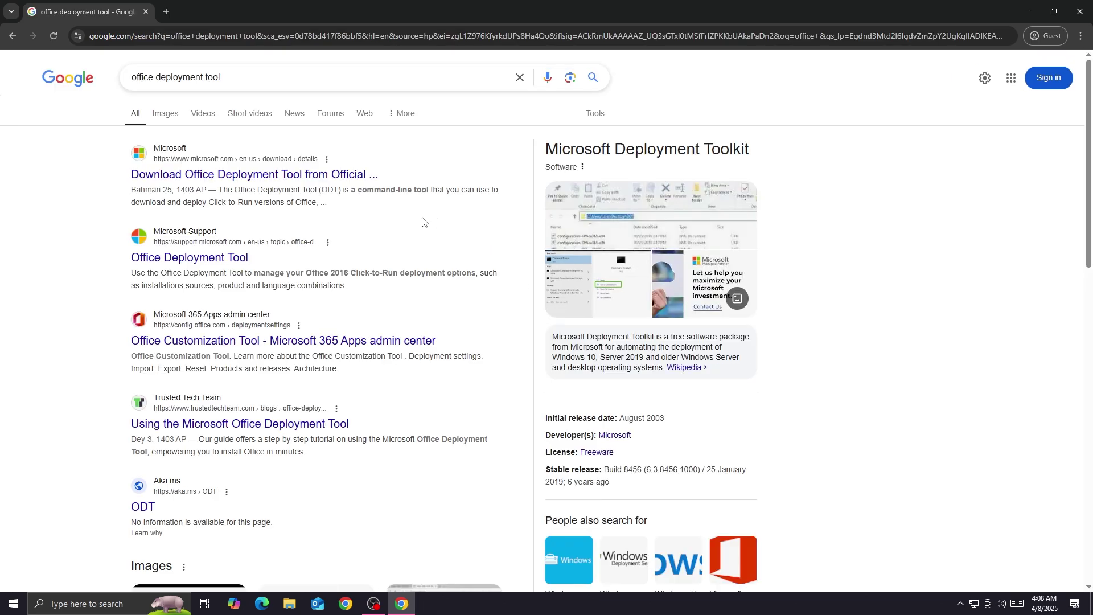
pyautogui.click(314, 176)
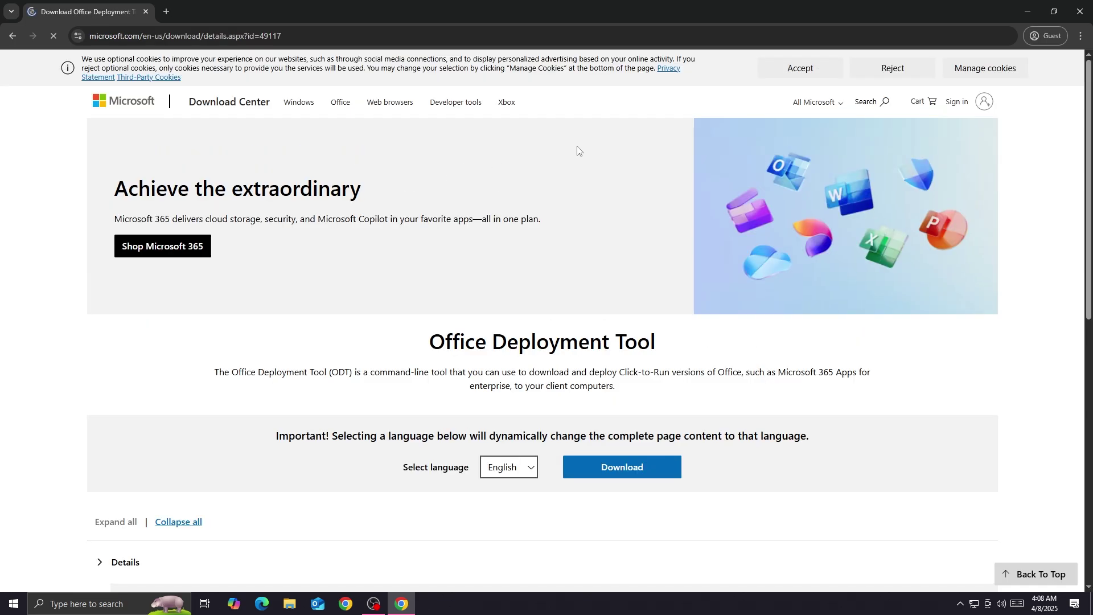
# Step: Accept the site's cookies and download the Office Deployment Tool in English
pyautogui.click(799, 68)
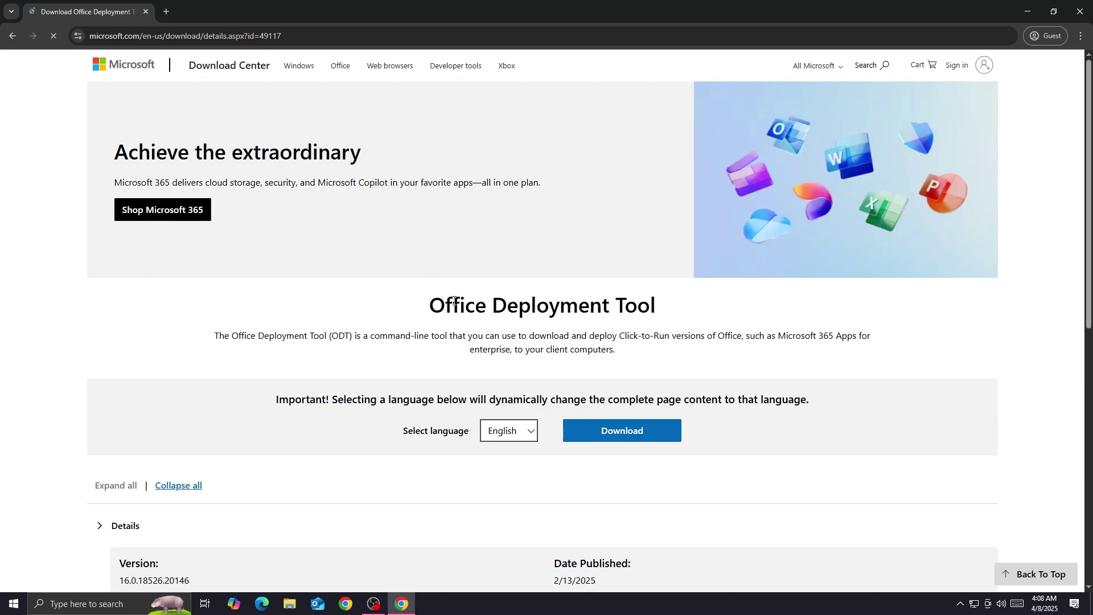
pyautogui.moveTo(447, 300); pyautogui.dragTo(641, 371)
pyautogui.click(642, 370)
pyautogui.click(645, 429)
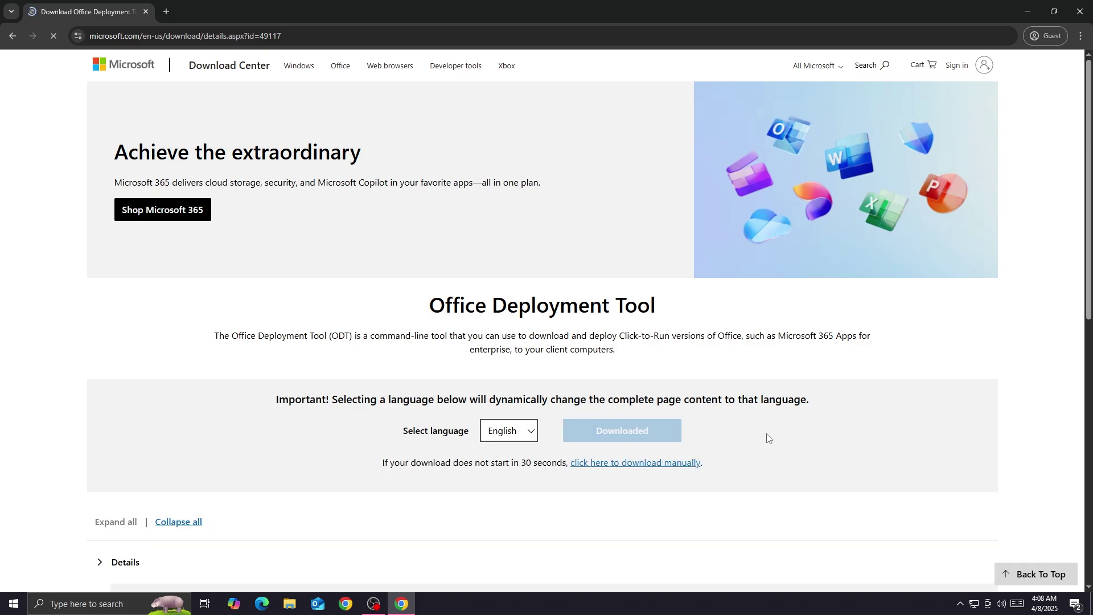
pyautogui.click(1009, 36)
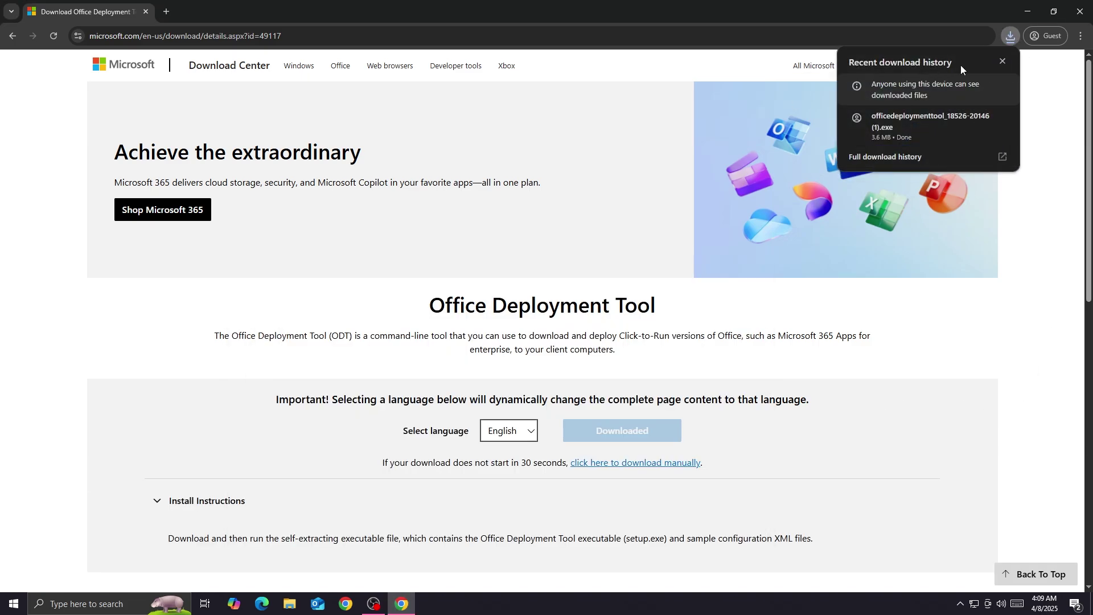
pyautogui.click(1028, 8)
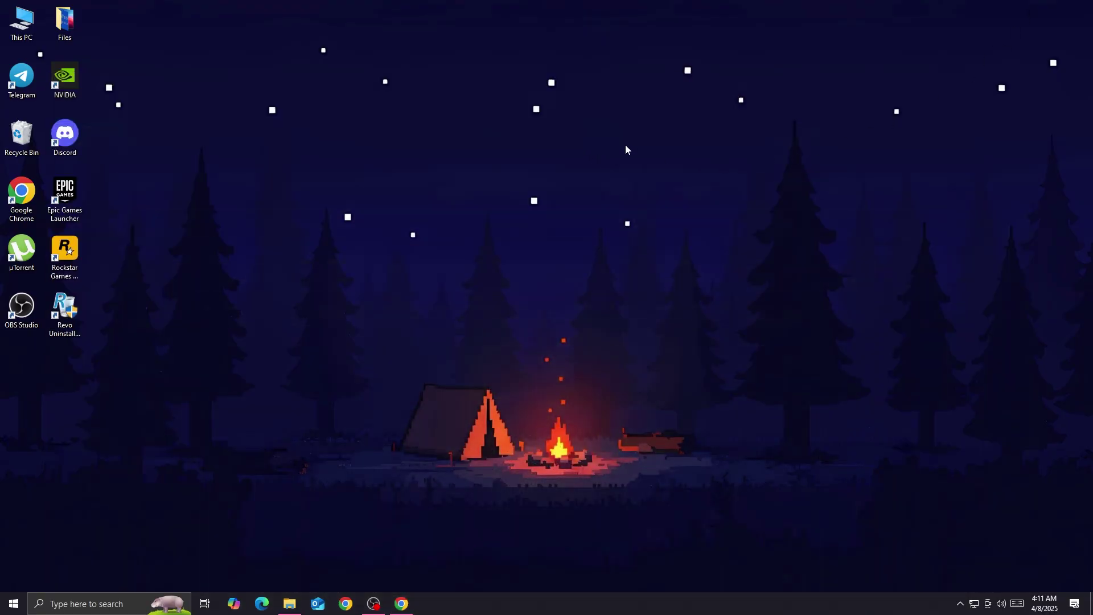
# Step: Create a new folder named "Office 2024" on the desktop
pyautogui.rightClick(626, 150)
pyautogui.moveTo(705, 265)
pyautogui.click(862, 265)
pyautogui.write('Off')
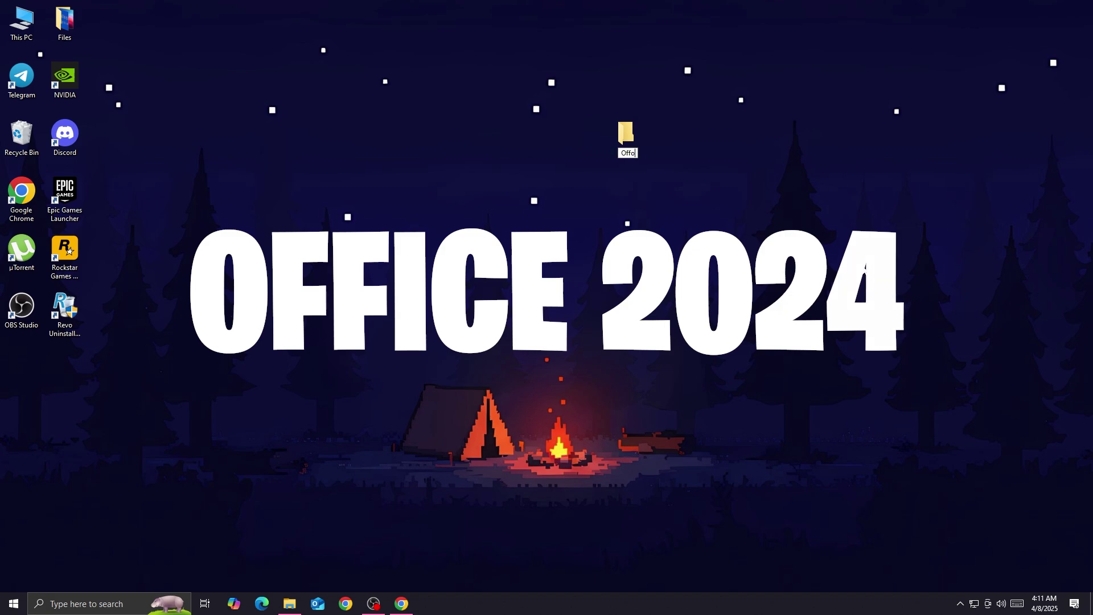
pyautogui.write('i')
pyautogui.write('ce 2024')
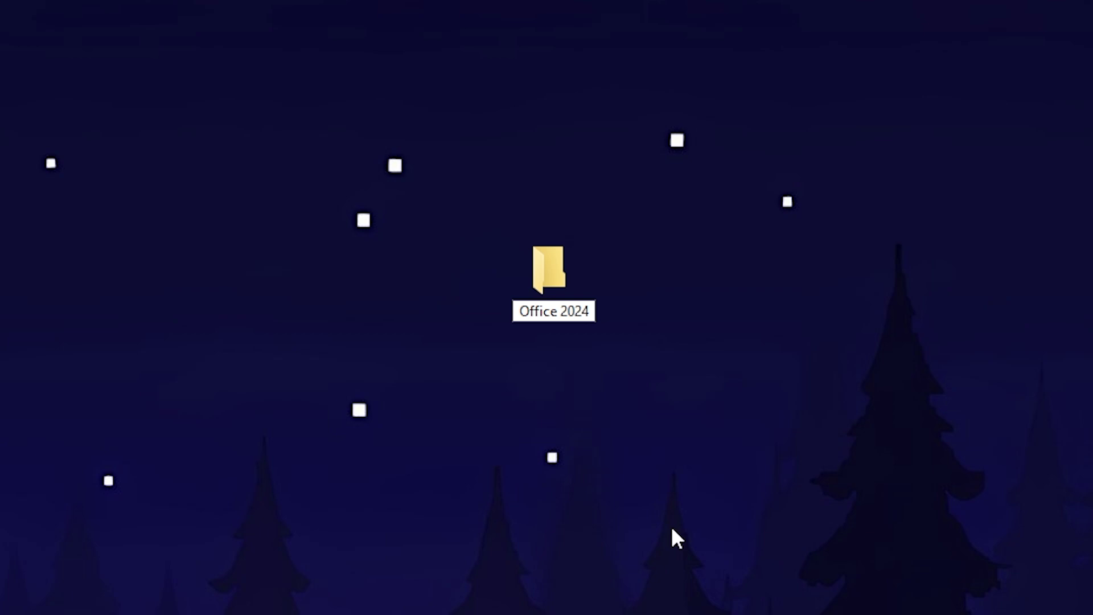
pyautogui.press('Return')
# Step: Move the Office 2024 folder from the desktop to the root of Local Disk (C:)
pyautogui.rightClick(588, 294)
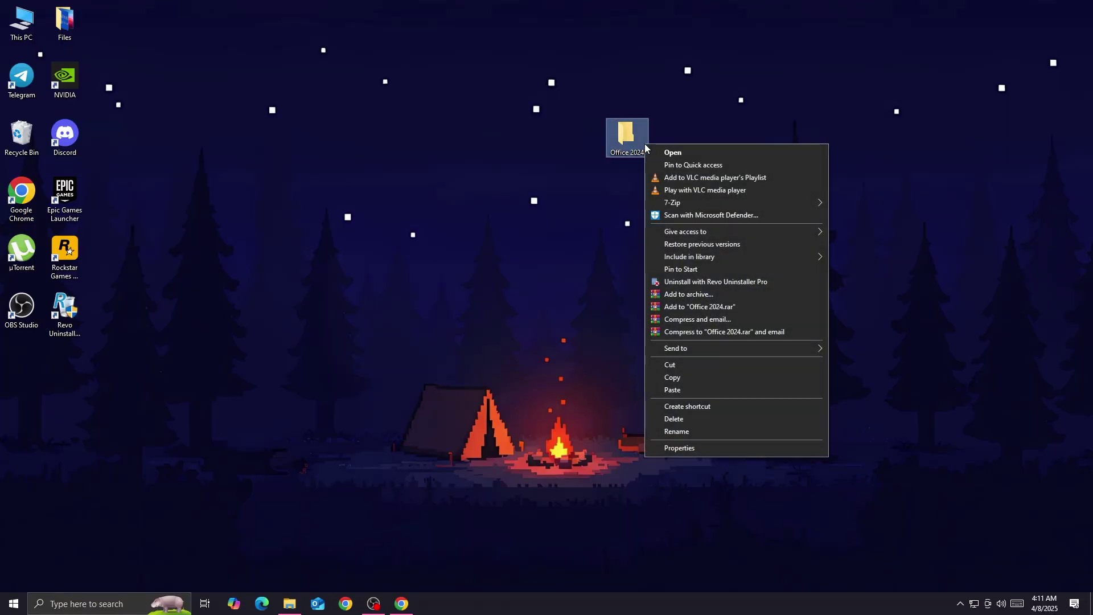
pyautogui.click(683, 362)
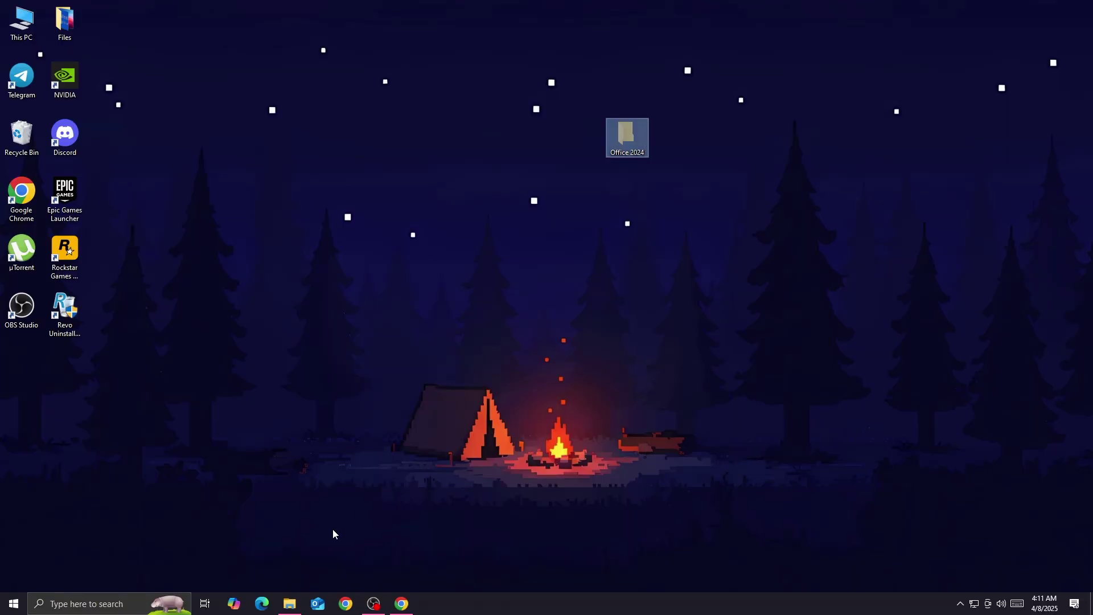
pyautogui.click(291, 603)
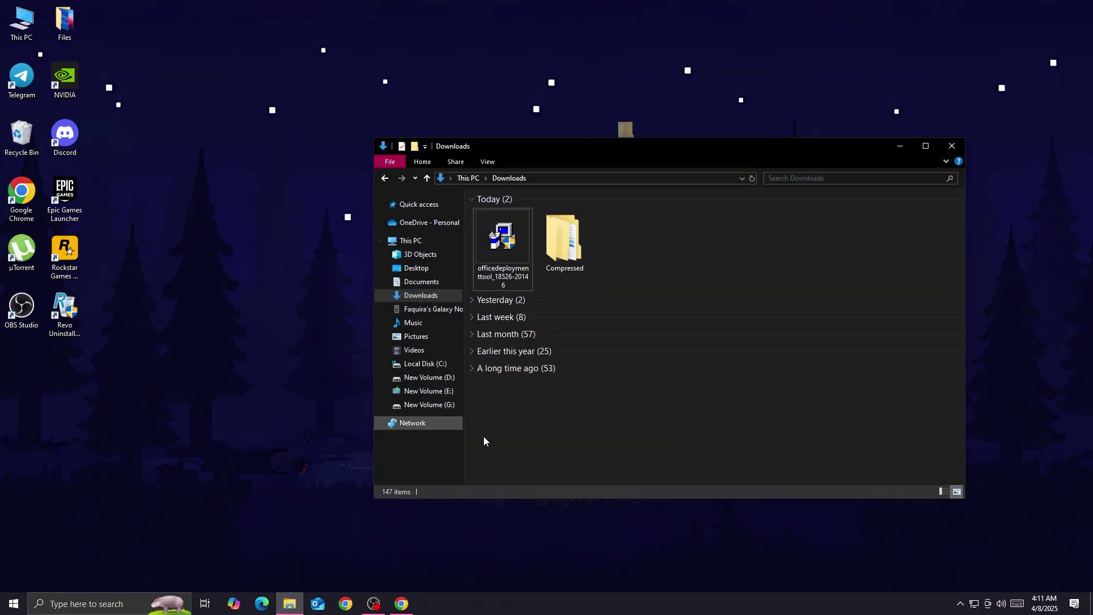
pyautogui.click(444, 368)
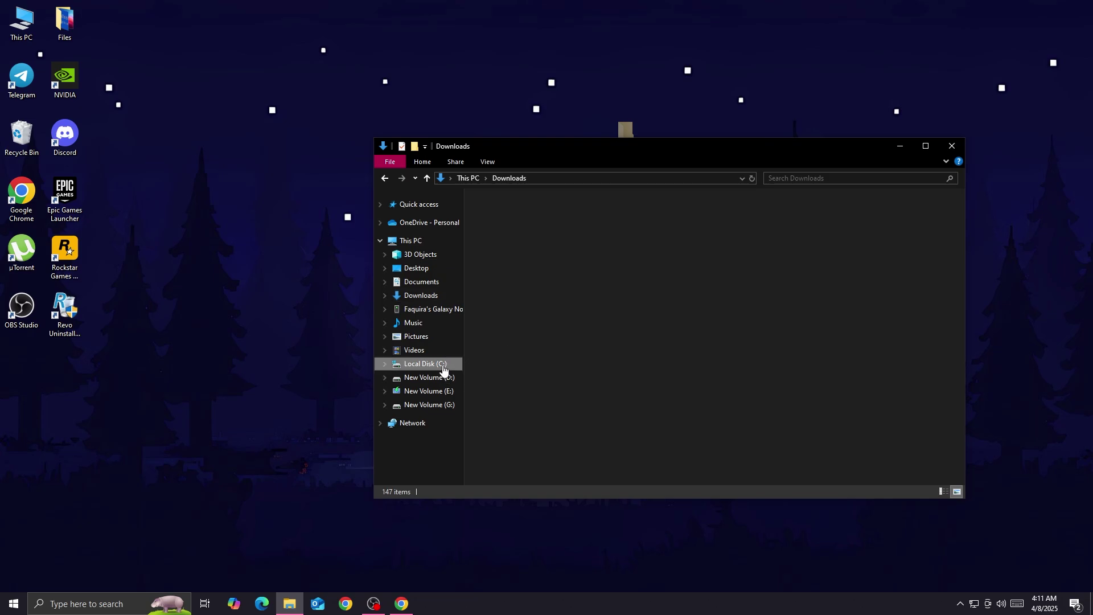
pyautogui.rightClick(555, 397)
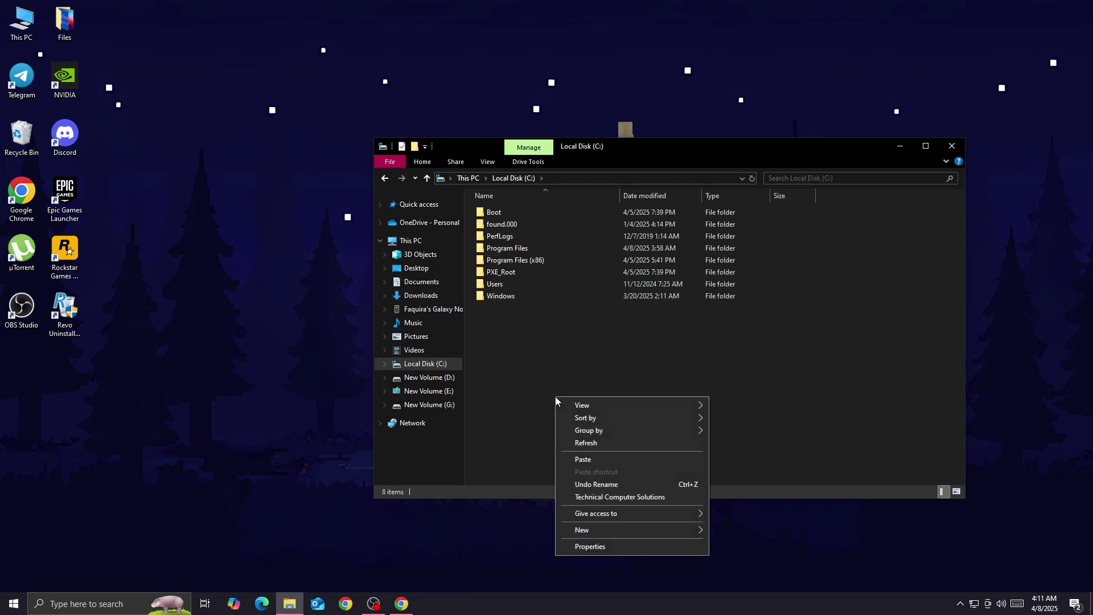
pyautogui.click(597, 459)
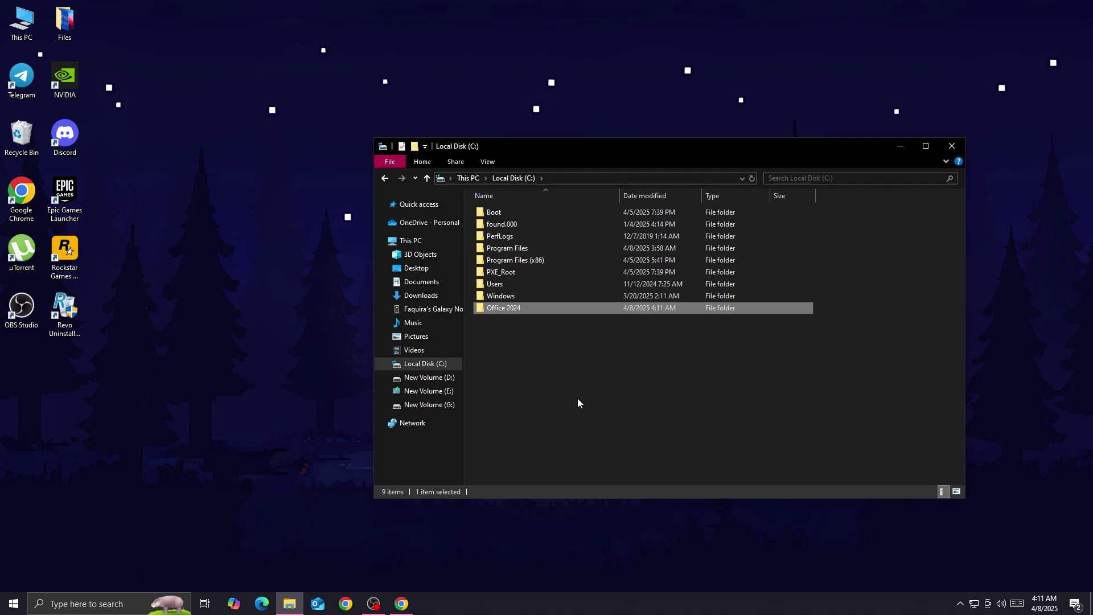
# Step: Run the officedeploymenttool installer from the Downloads folder and accept the Microsoft Software License Terms
pyautogui.click(421, 295)
pyautogui.doubleClick(493, 251)
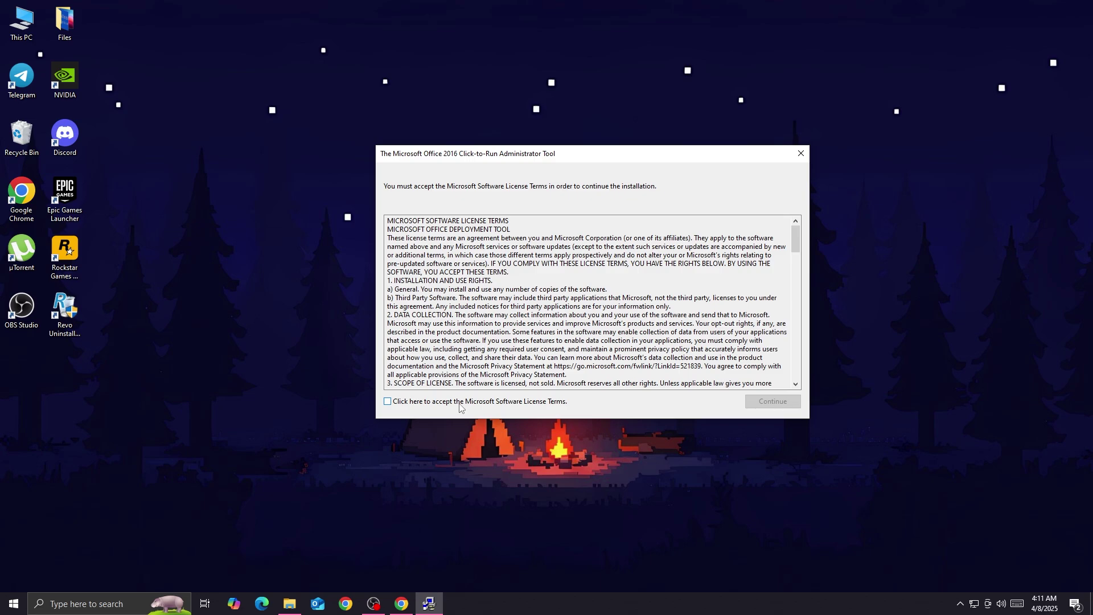
pyautogui.click(401, 402)
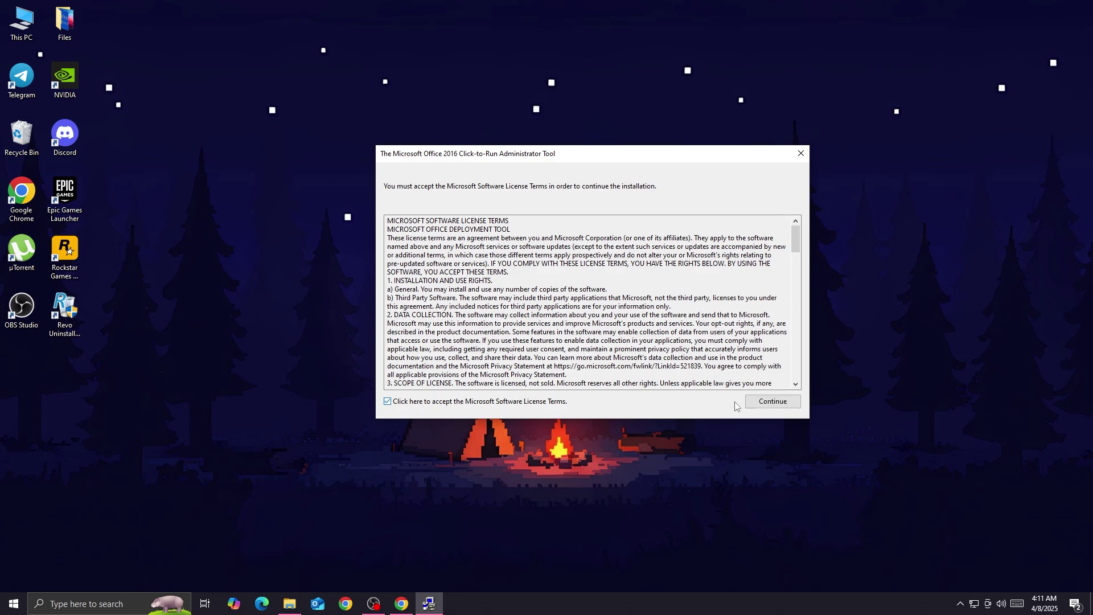
pyautogui.click(778, 405)
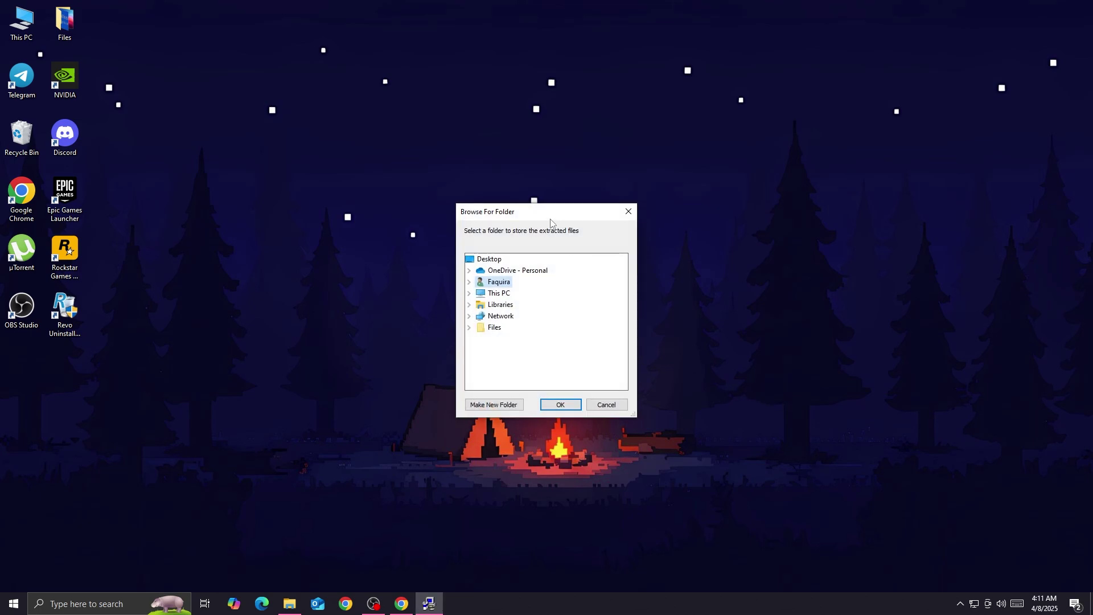
# Step: Extract the deployment tool's files into the Office 2024 folder on Local Disk (C:)
pyautogui.moveTo(546, 212); pyautogui.dragTo(603, 195)
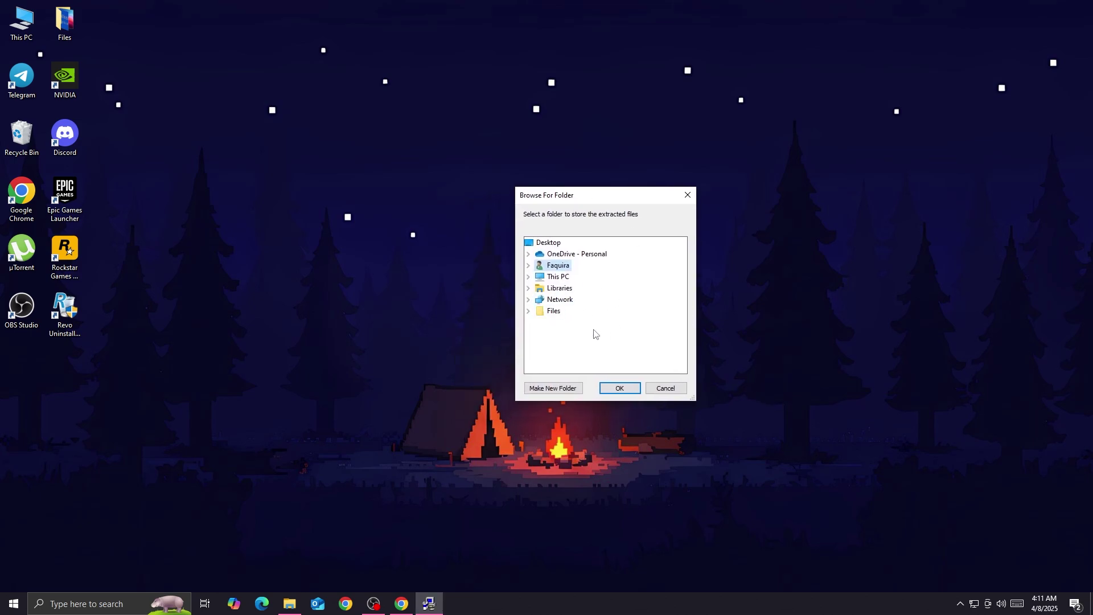
pyautogui.doubleClick(558, 277)
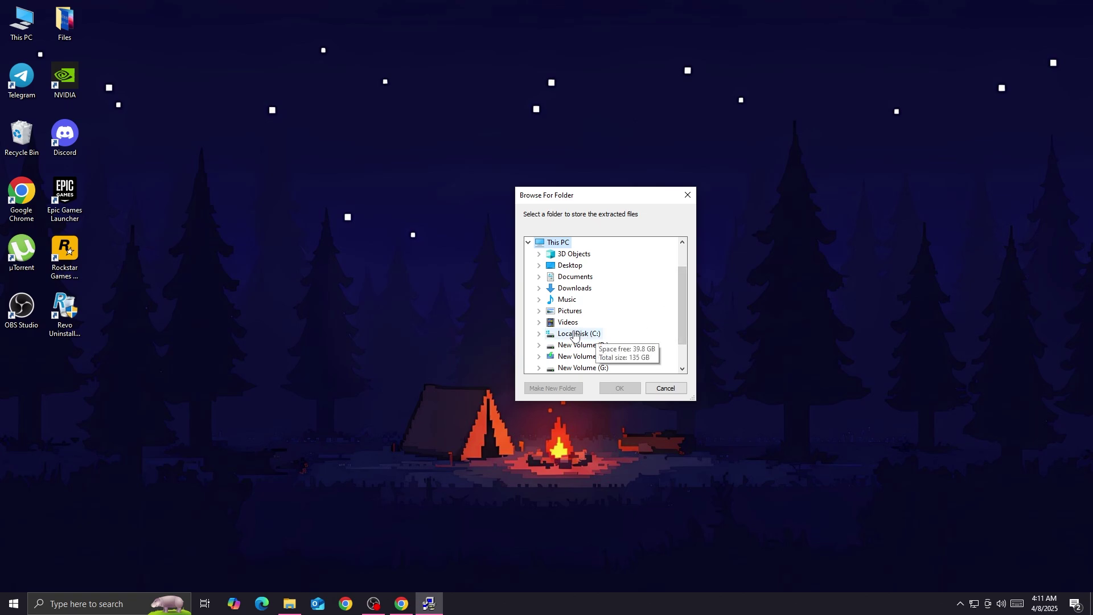
pyautogui.doubleClick(597, 334)
pyautogui.click(603, 300)
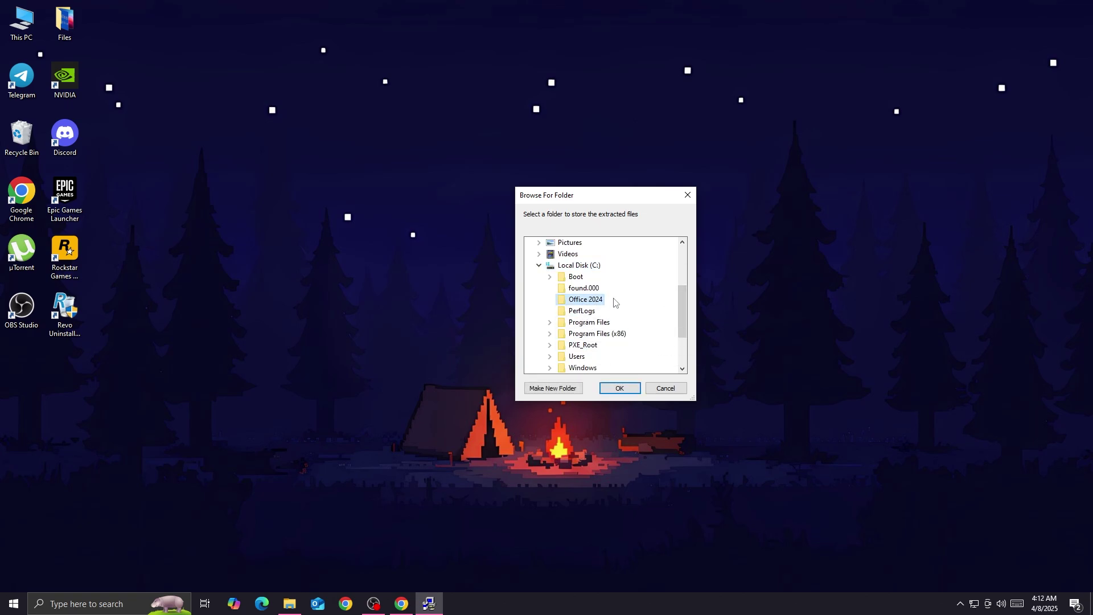
pyautogui.click(617, 392)
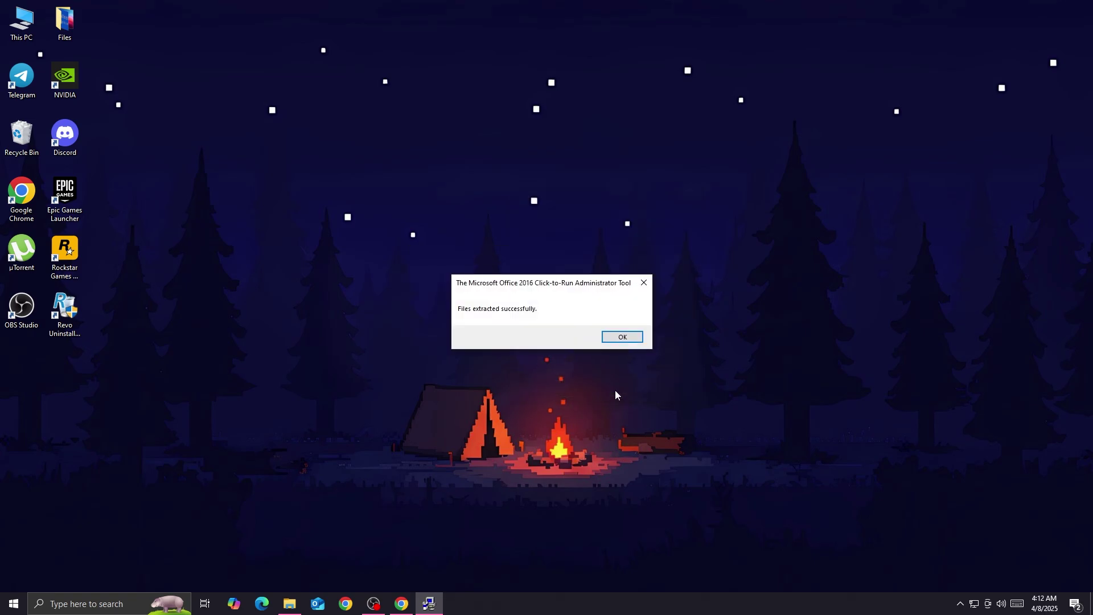
pyautogui.click(622, 337)
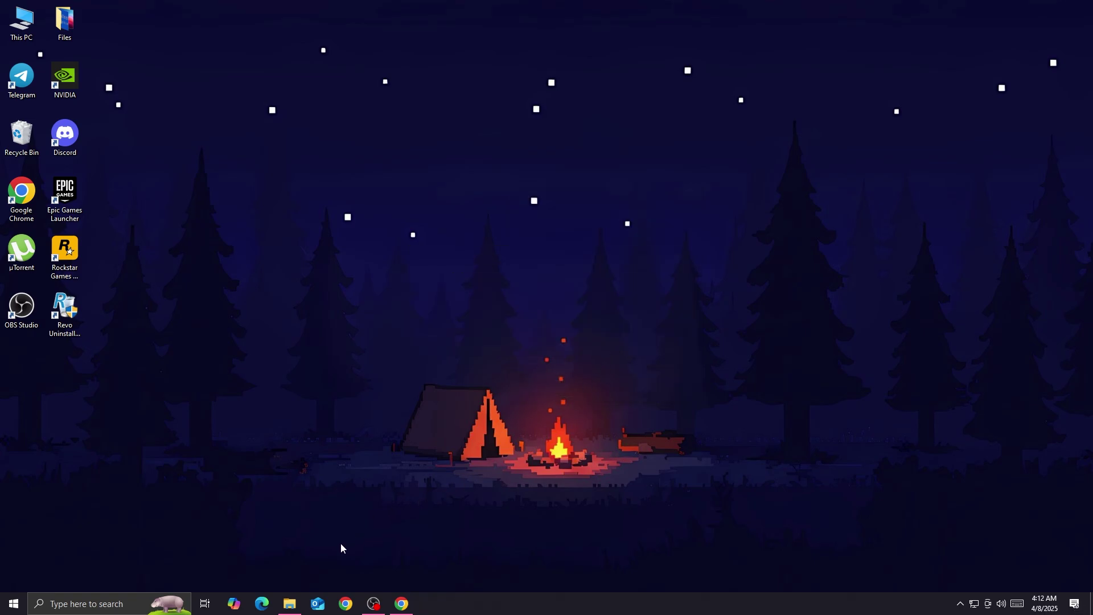
# Step: Check the extracted files in the Office 2024 folder on Local Disk (C:) in File Explorer
pyautogui.click(289, 605)
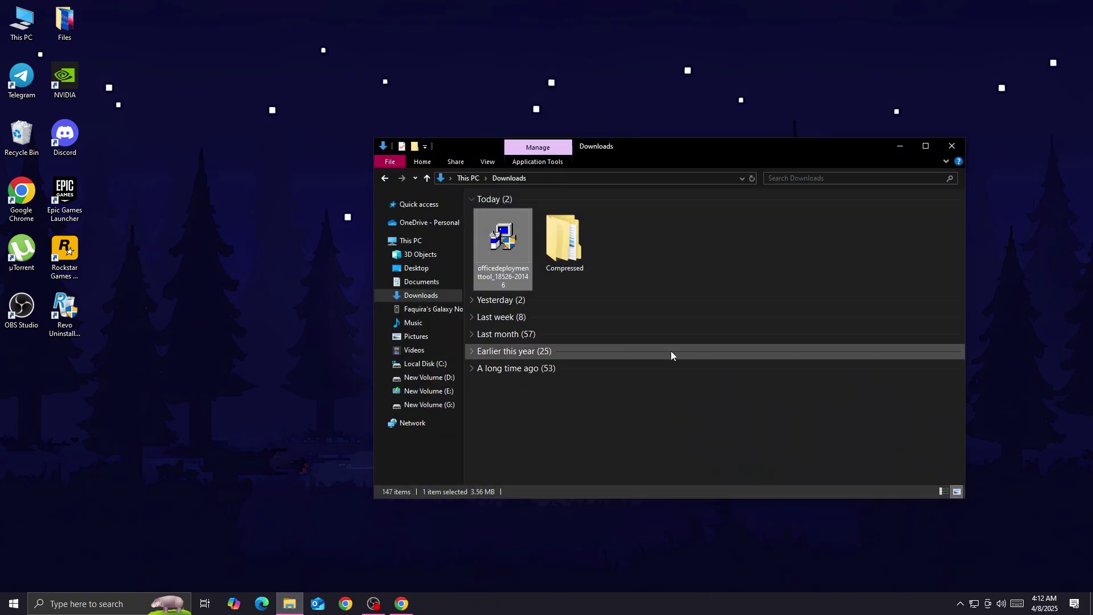
pyautogui.click(434, 365)
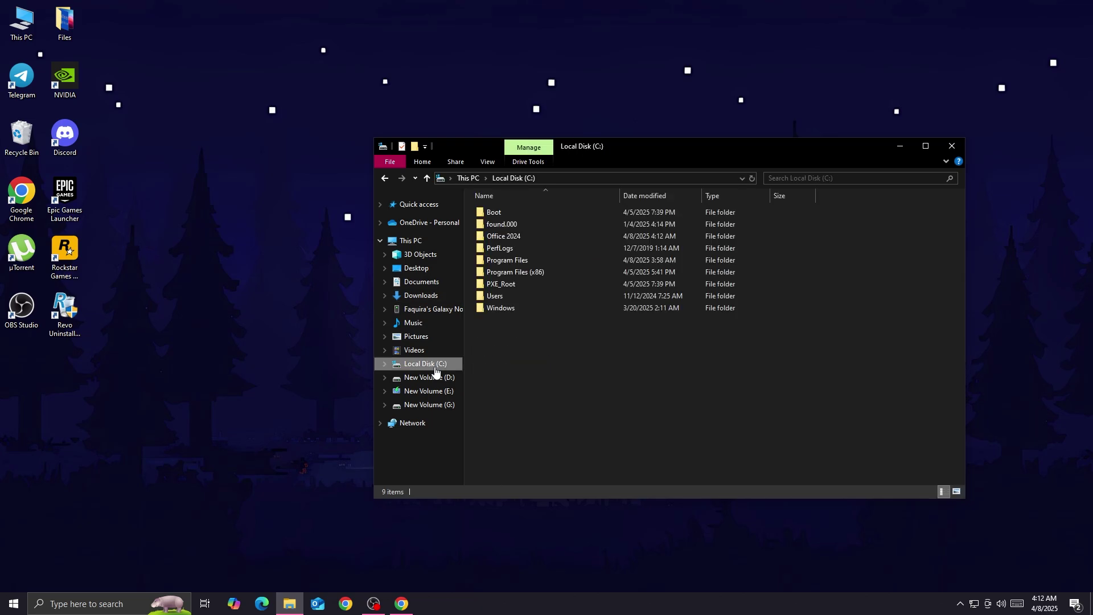
pyautogui.doubleClick(517, 239)
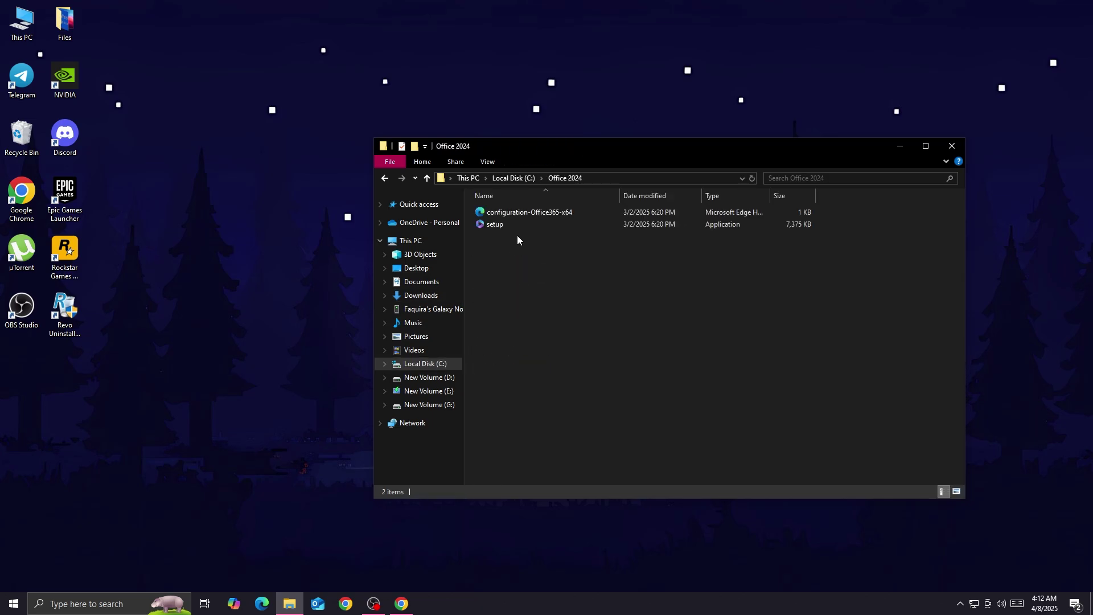
pyautogui.click(905, 148)
# Step: Switch back to Chrome, search Google for "office customization tool" and open the Microsoft 365 Apps admin center result
pyautogui.click(404, 602)
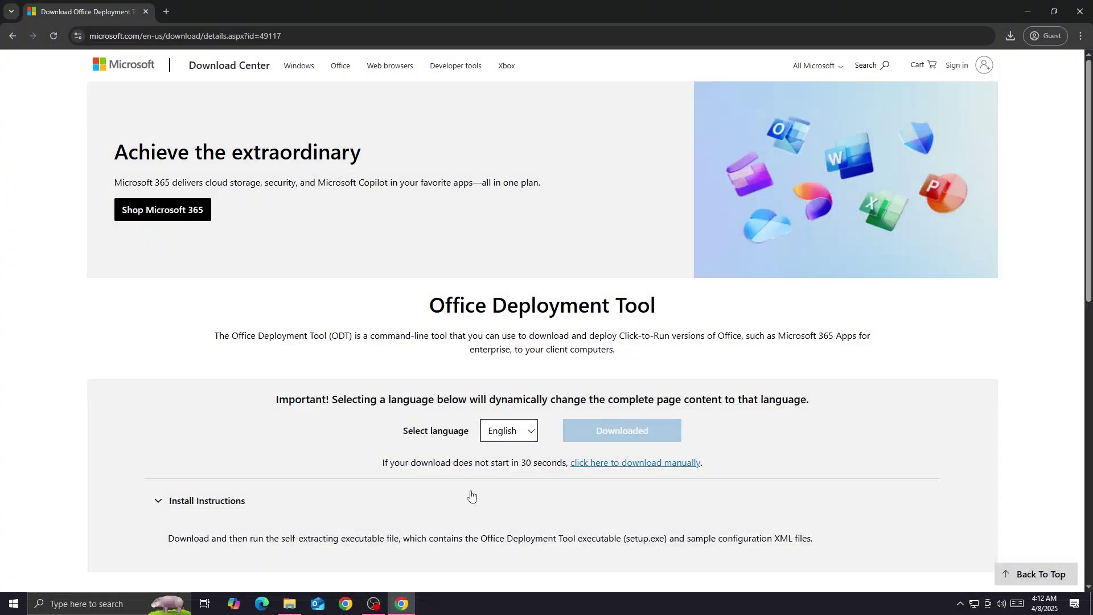
pyautogui.press('super+d')
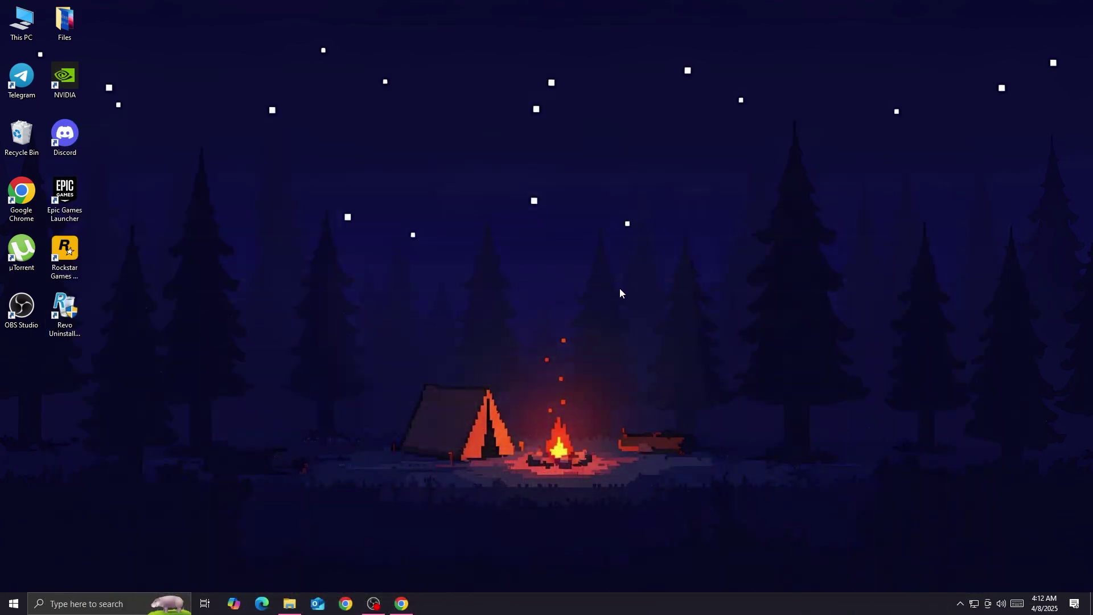
pyautogui.click(402, 604)
pyautogui.click(17, 39)
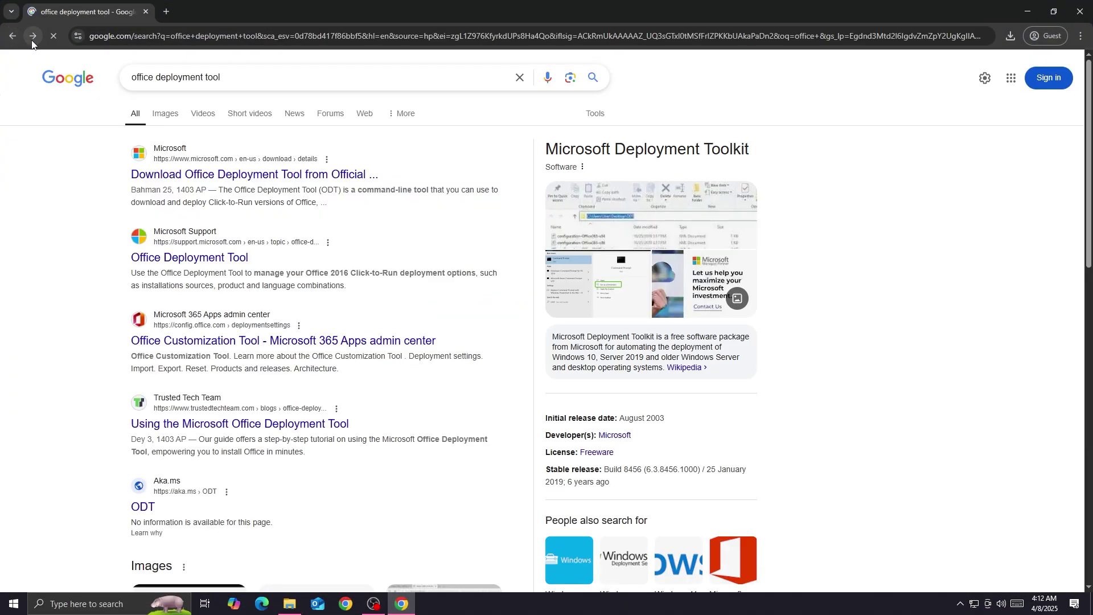
pyautogui.click(13, 37)
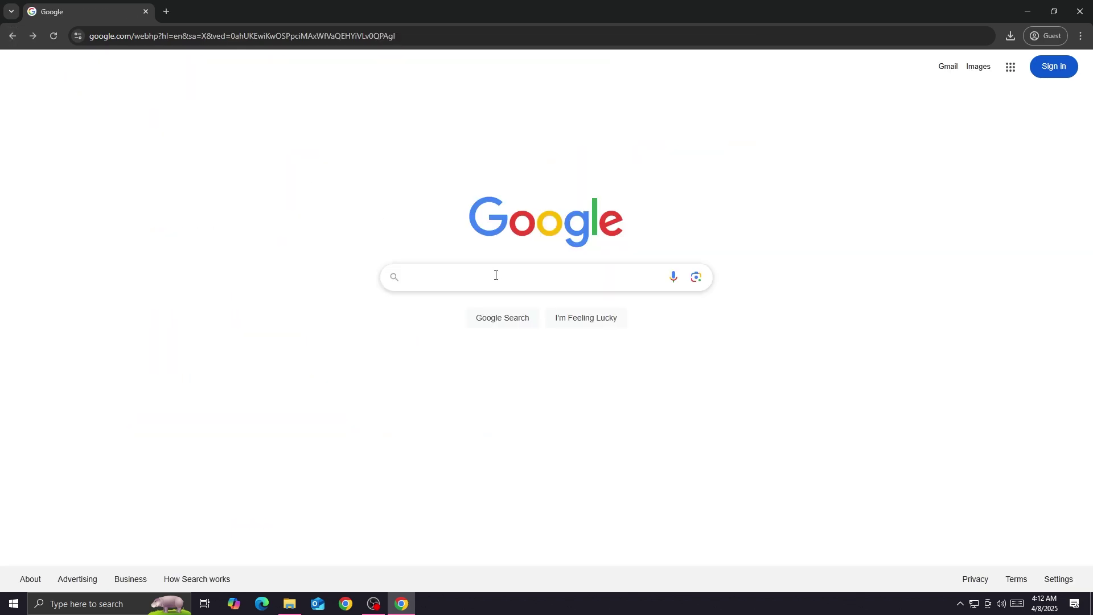
pyautogui.click(508, 277)
pyautogui.write('office')
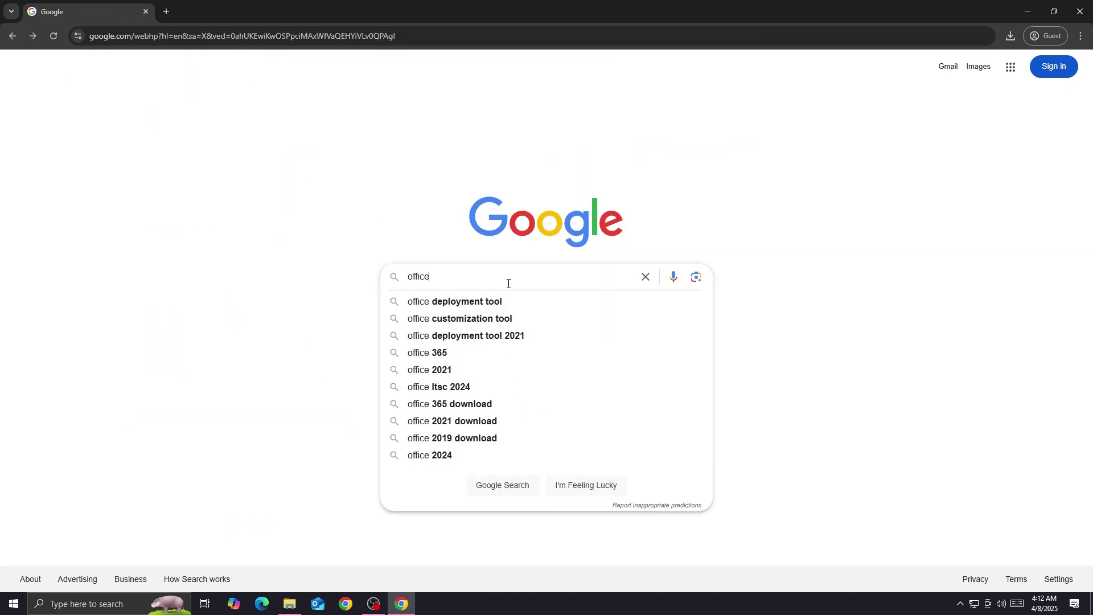
pyautogui.click(511, 318)
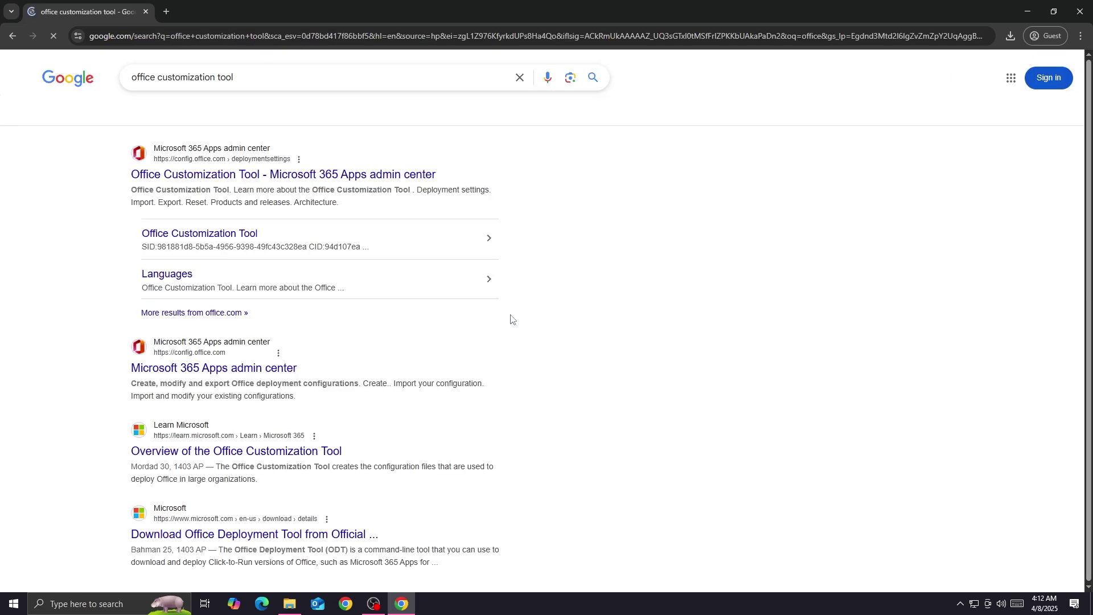
pyautogui.click(329, 181)
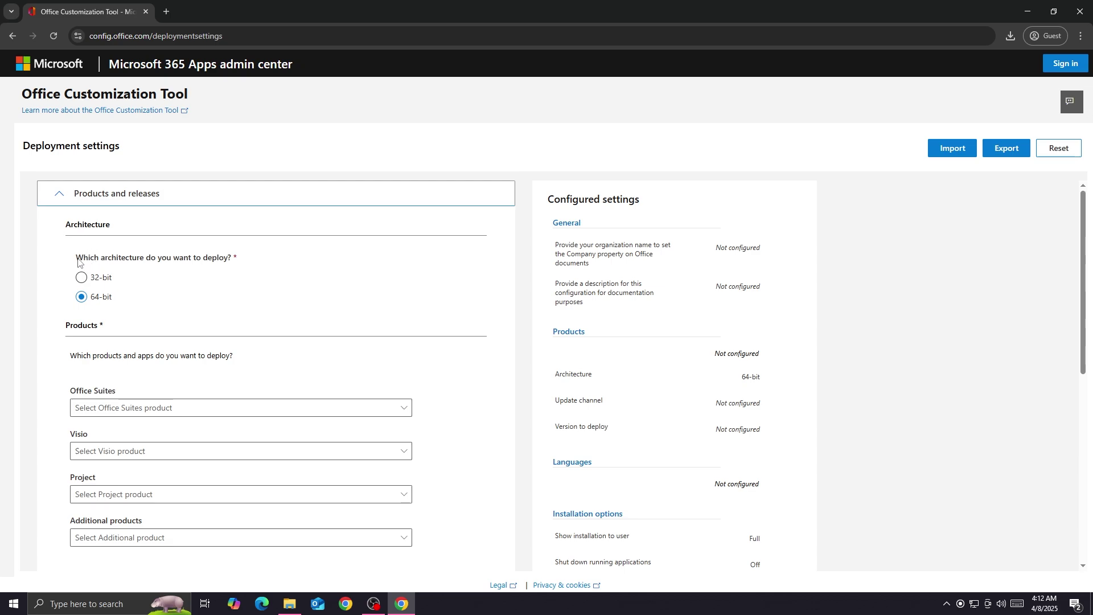
# Step: Choose 64-bit as the architecture to deploy in the Office Customization Tool
pyautogui.moveTo(76, 259); pyautogui.dragTo(204, 272)
pyautogui.click(193, 282)
pyautogui.click(80, 278)
pyautogui.click(82, 299)
pyautogui.scroll(-2, 235, 279)
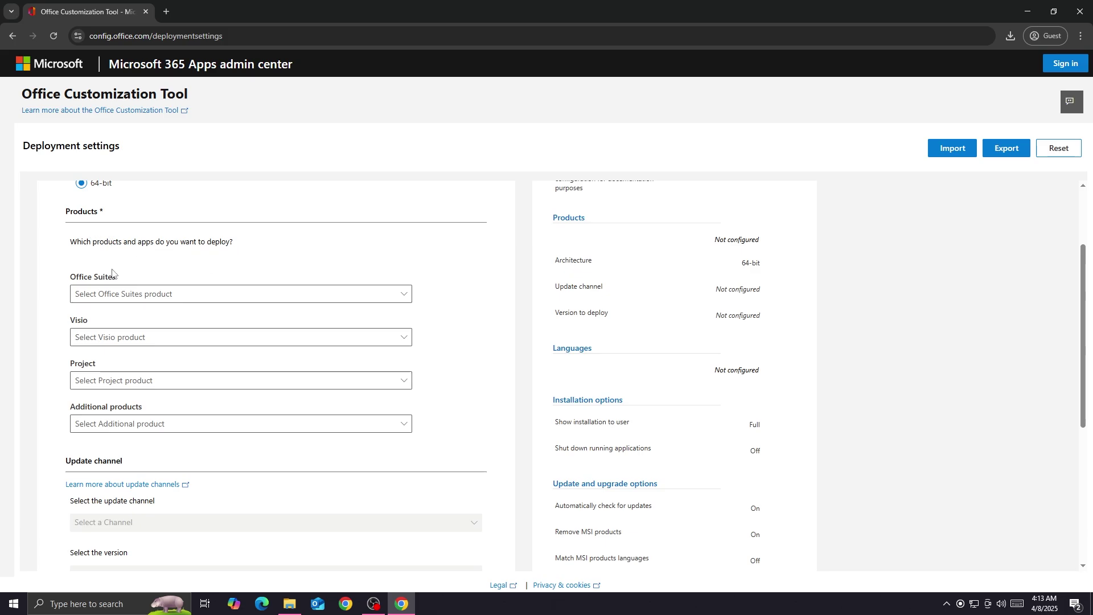
# Step: Choose Office LTSC Professional Plus 2024 - Volume License as the Office suite, with no Visio, Project or additional products
pyautogui.click(174, 295)
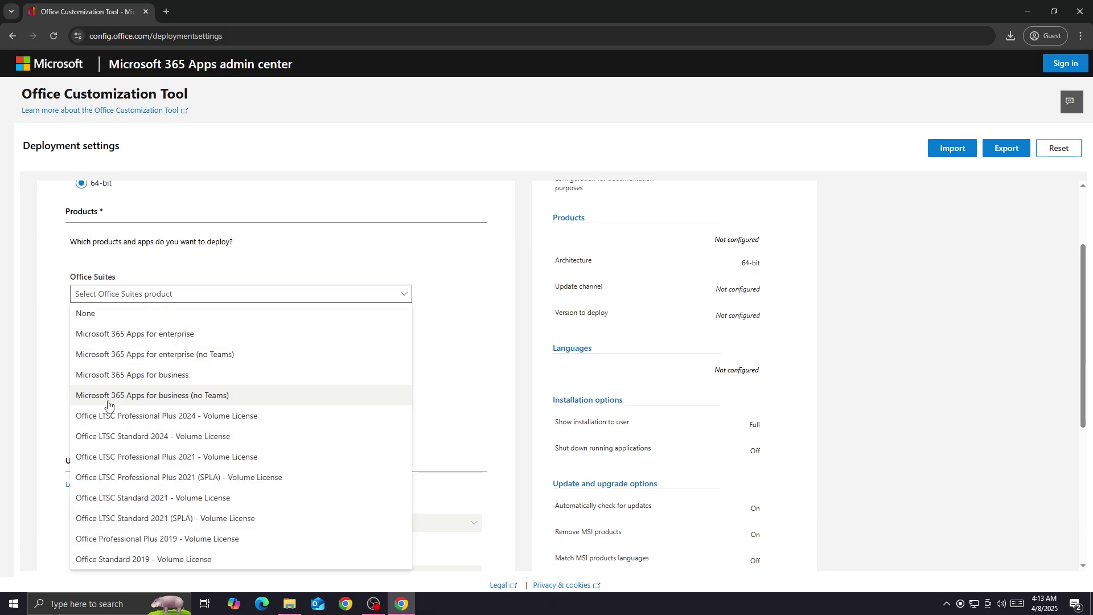
pyautogui.click(194, 419)
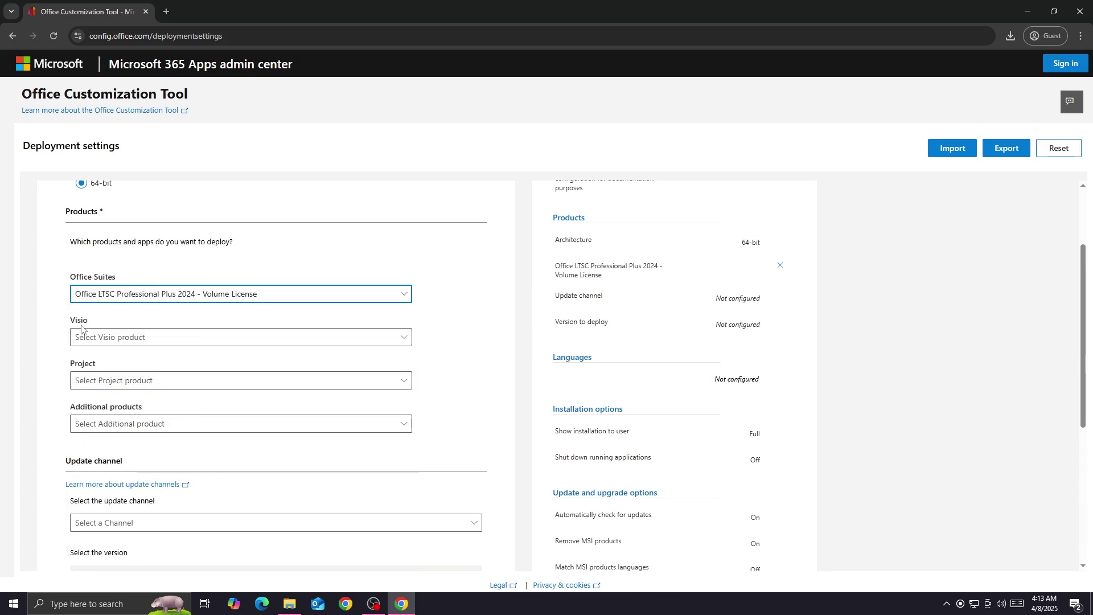
pyautogui.click(199, 337)
pyautogui.click(112, 364)
pyautogui.click(169, 380)
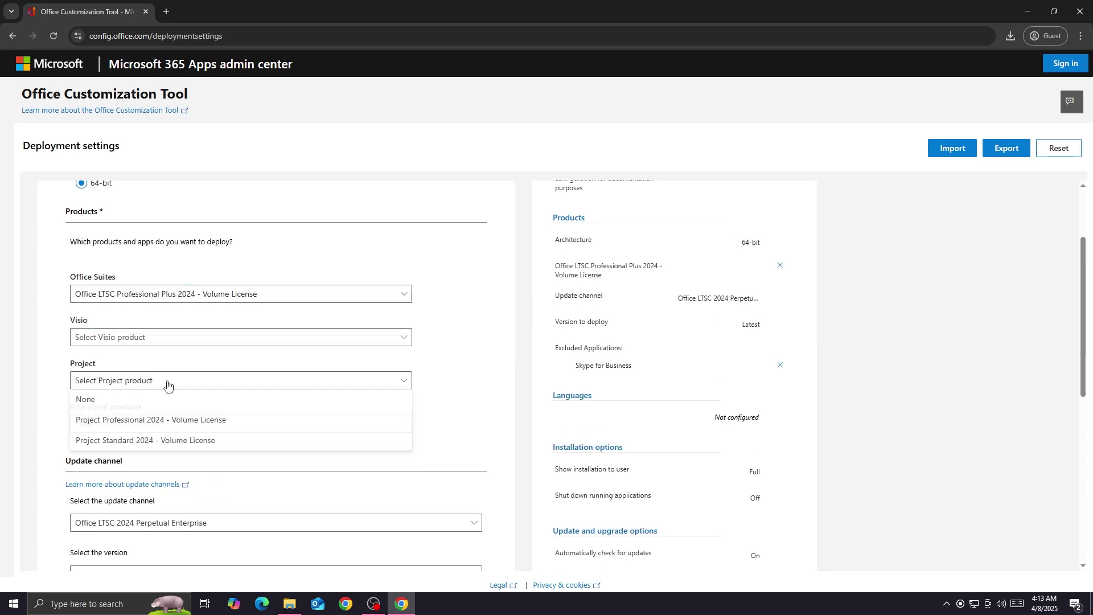
pyautogui.click(137, 398)
pyautogui.click(200, 424)
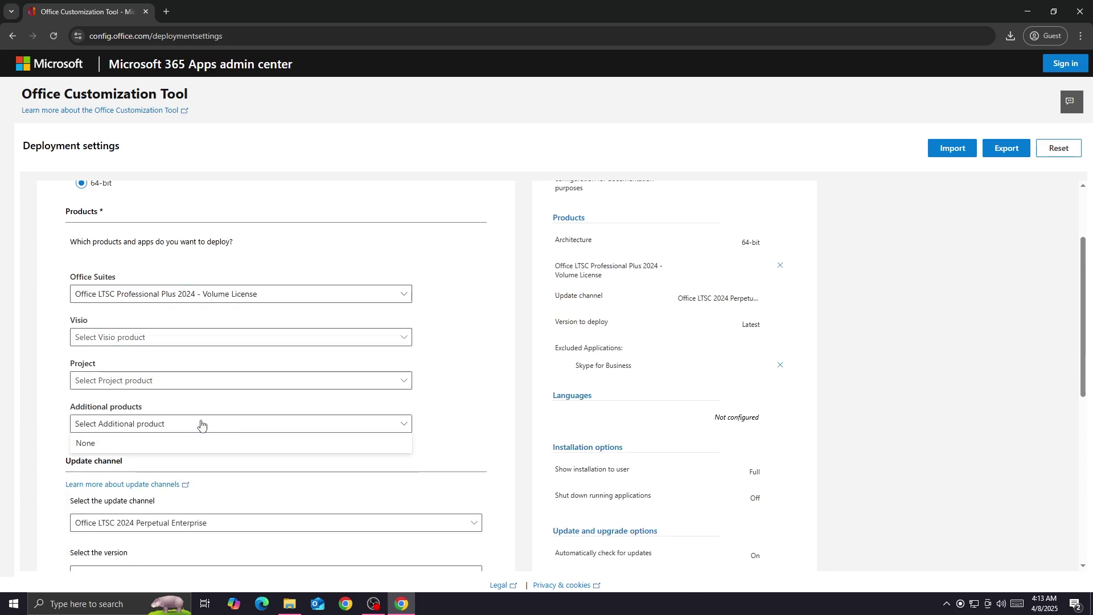
pyautogui.click(88, 443)
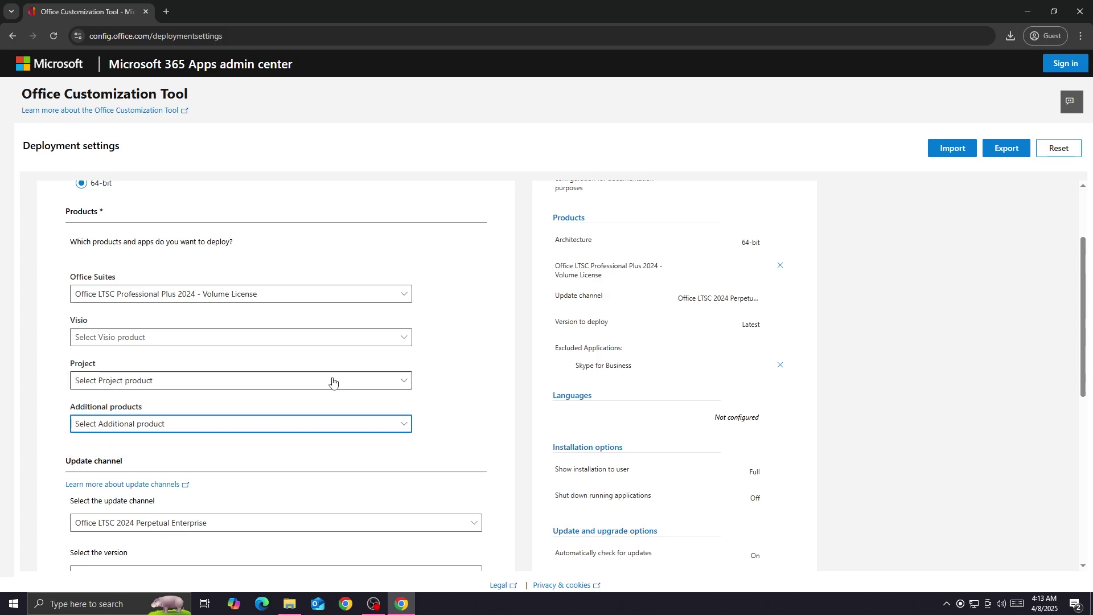
# Step: Choose Latest as the Office version to deploy for the update channel
pyautogui.scroll(-2, 363, 366)
pyautogui.scroll(-1, 159, 464)
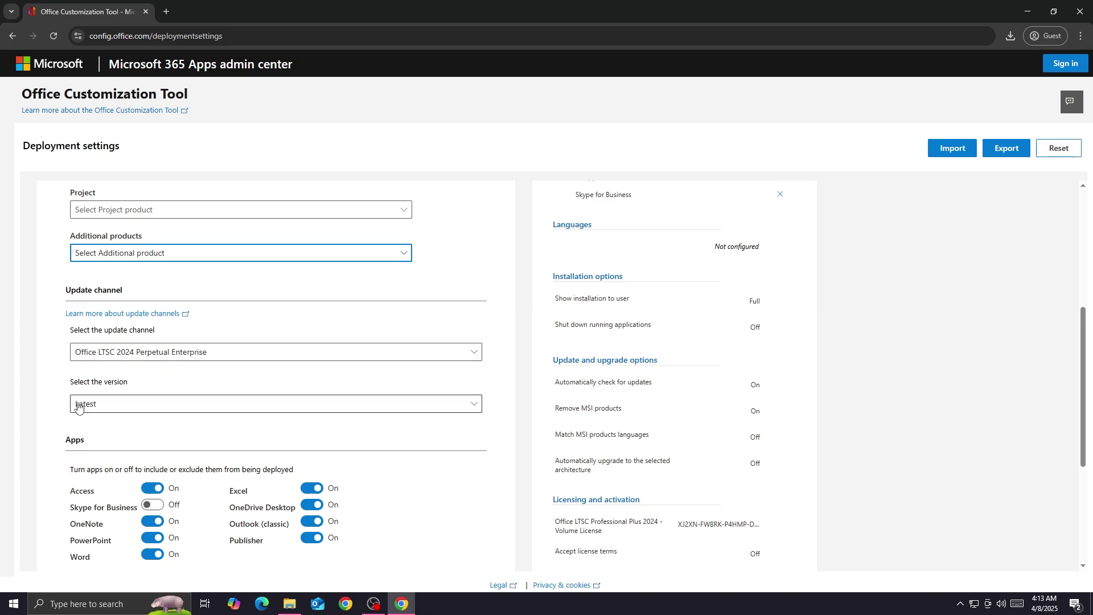
pyautogui.click(106, 406)
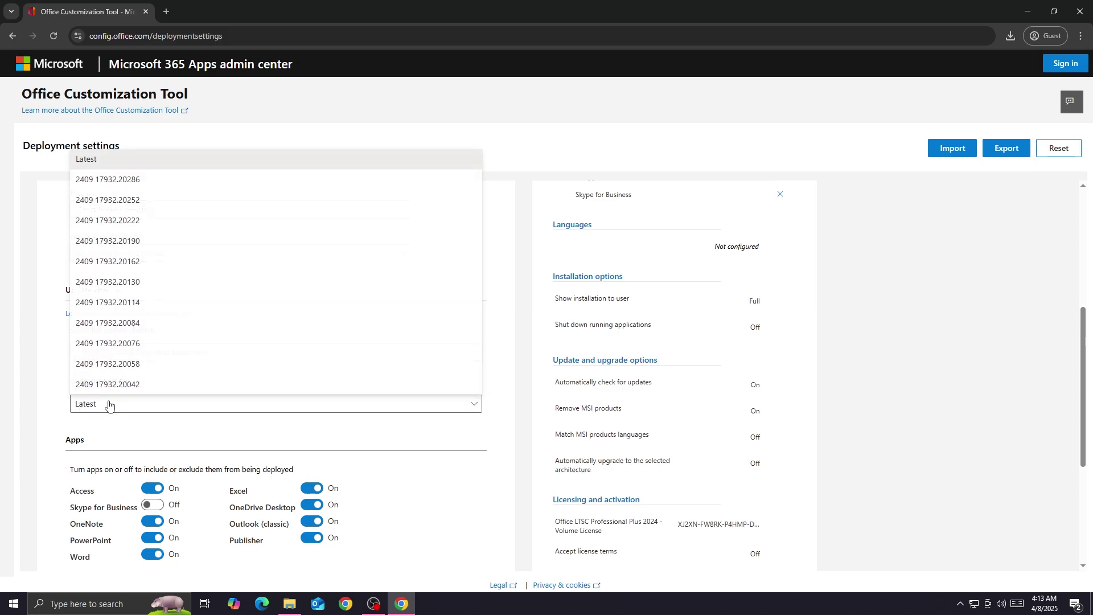
pyautogui.click(117, 160)
# Step: Exclude Access, OneNote, Publisher, Outlook (classic) and OneDrive Desktop from the deployed apps and continue to the language settings
pyautogui.scroll(-3, 295, 290)
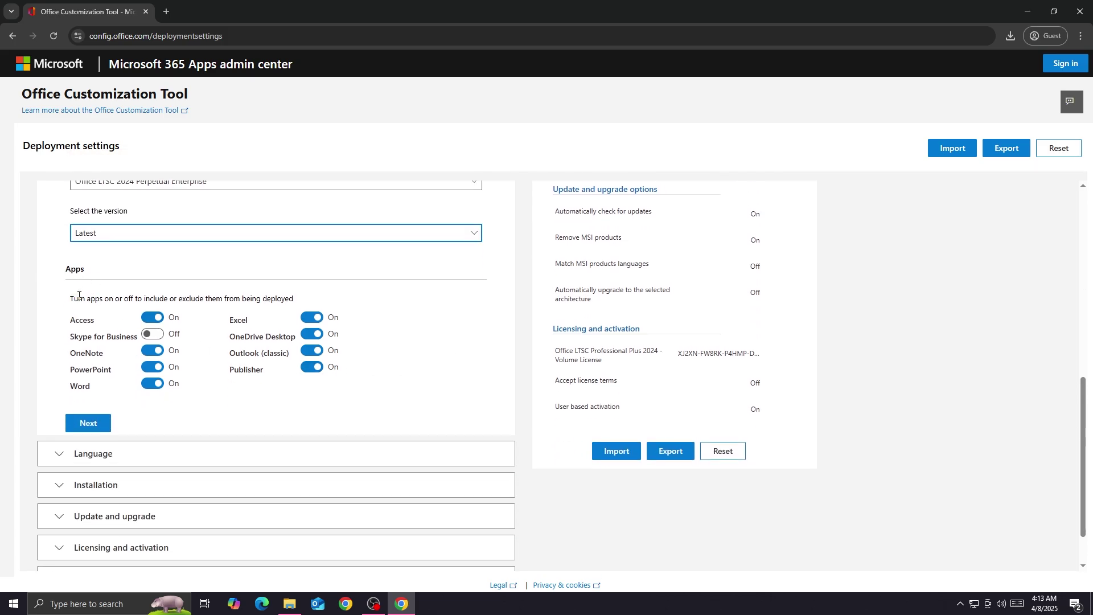
pyautogui.click(171, 318)
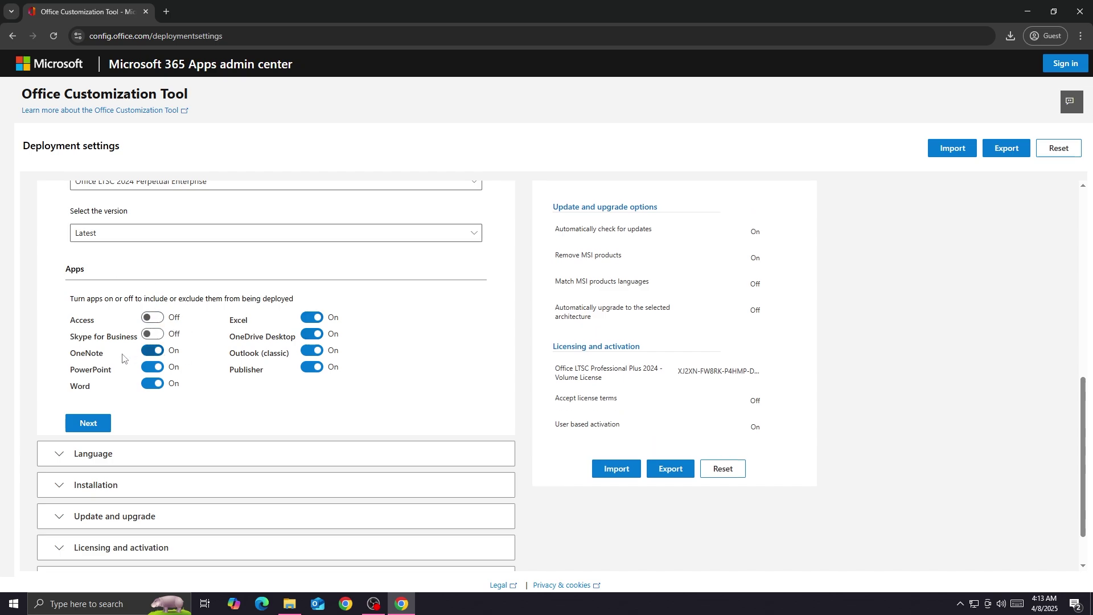
pyautogui.click(150, 351)
pyautogui.click(315, 370)
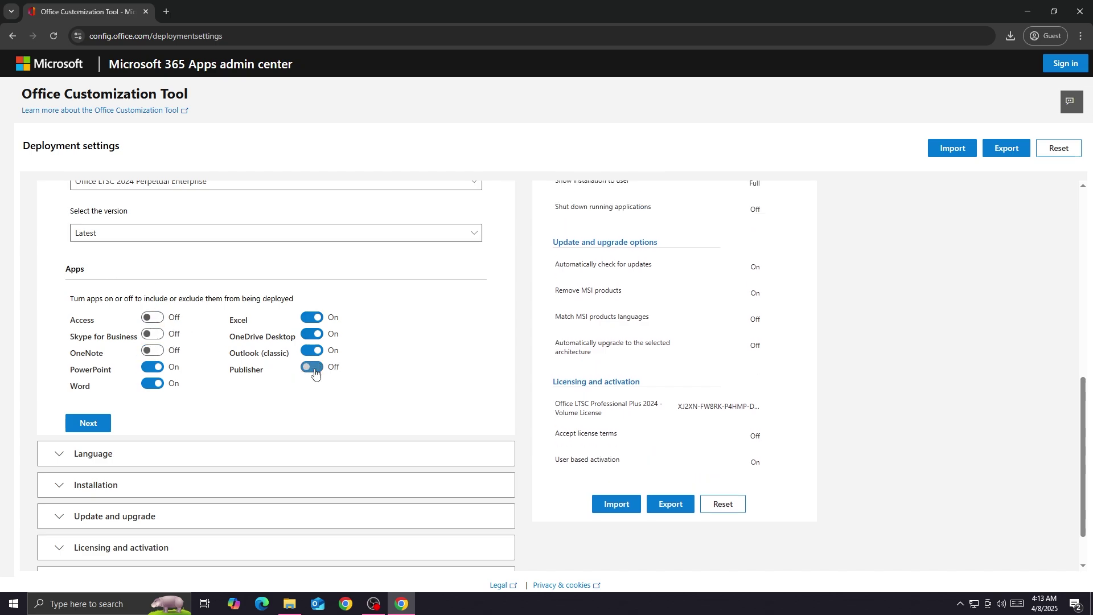
pyautogui.click(315, 352)
pyautogui.click(312, 334)
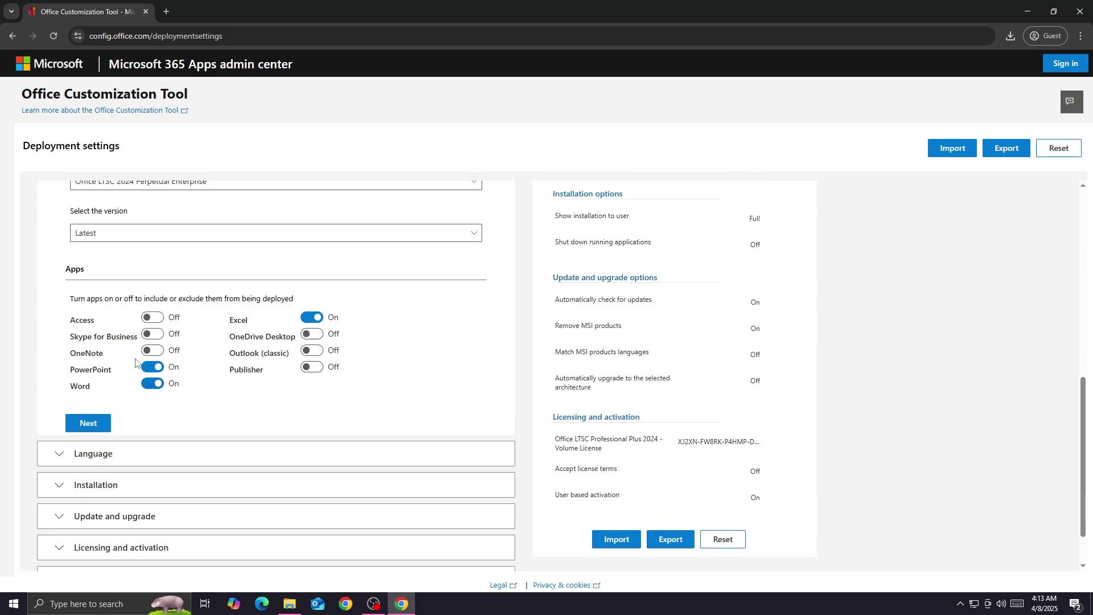
pyautogui.scroll(-1, 383, 340)
pyautogui.click(90, 368)
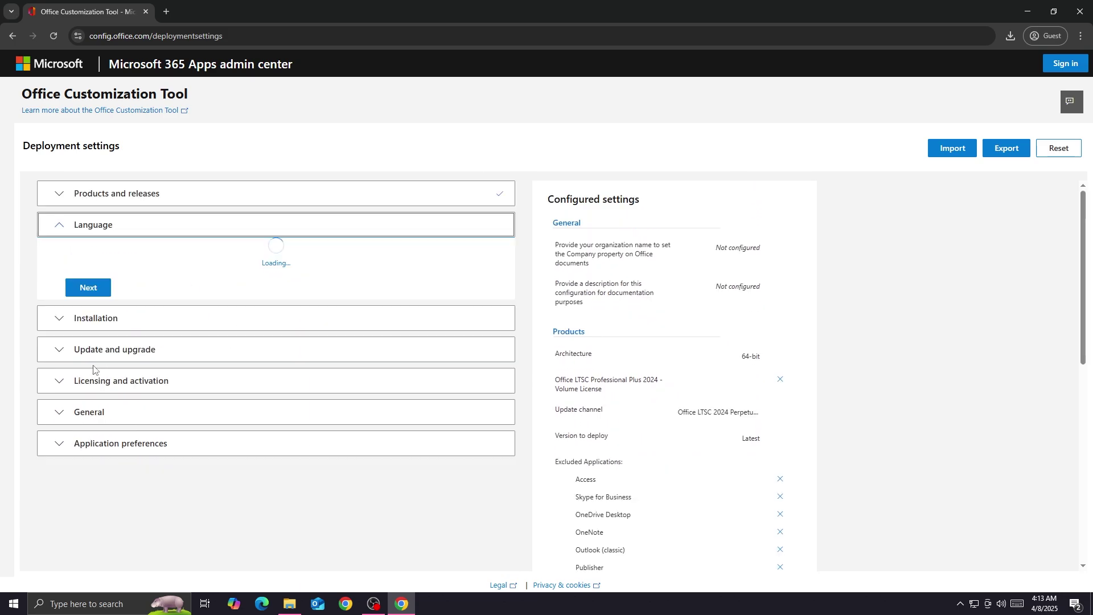
# Step: Set the primary language to English (United States) and continue to the installation options
pyautogui.click(142, 313)
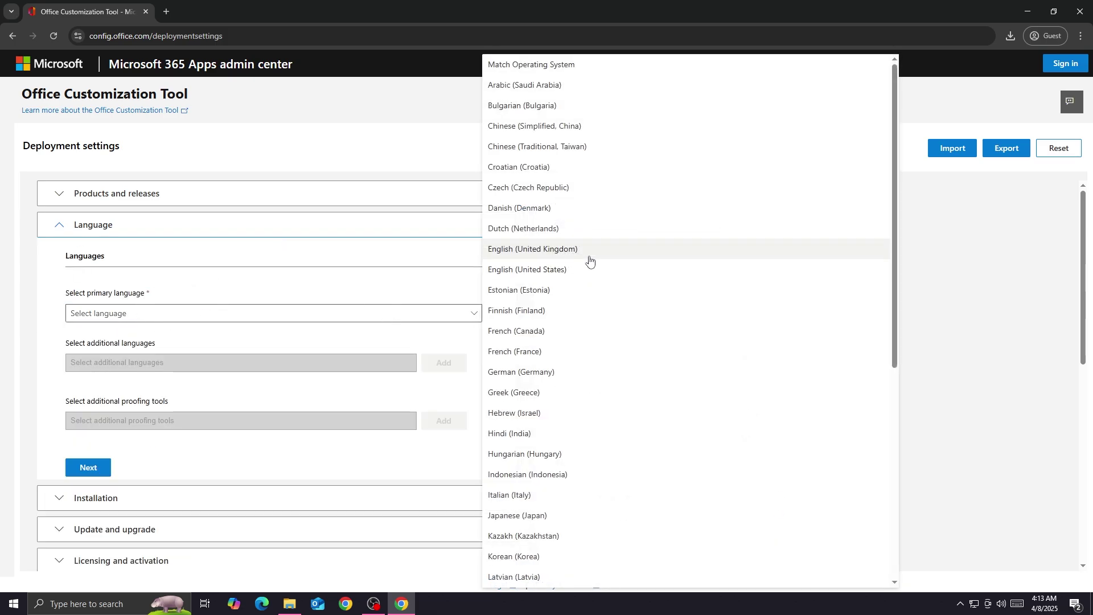
pyautogui.click(613, 272)
pyautogui.scroll(-2, 273, 313)
pyautogui.click(88, 350)
# Step: Accept the default installation options with the Office Content Delivery Network (CDN) as the deployment source
pyautogui.scroll(-2, 108, 357)
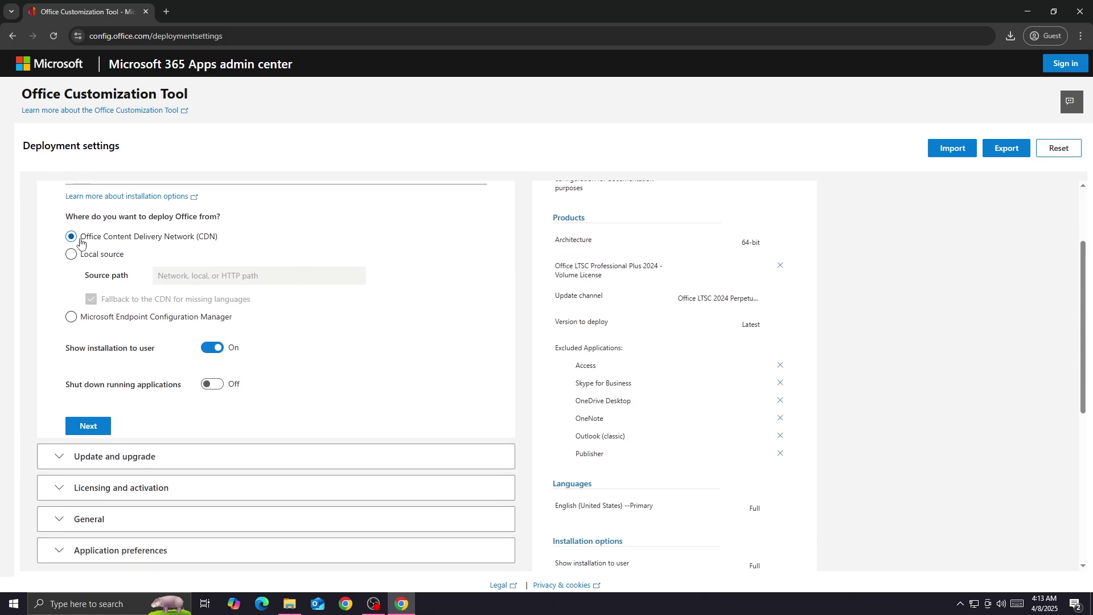
pyautogui.scroll(-1, 112, 349)
pyautogui.click(96, 371)
# Step: Turn off uninstalling MSI versions of Office in the upgrade options and continue to licensing and activation
pyautogui.scroll(-3, 170, 353)
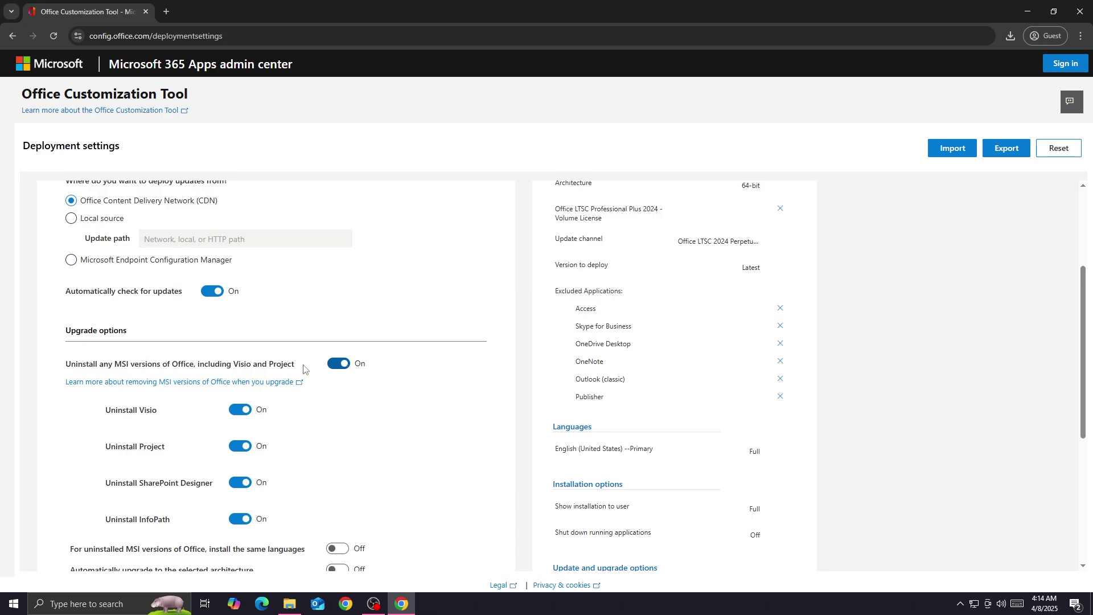
pyautogui.click(340, 364)
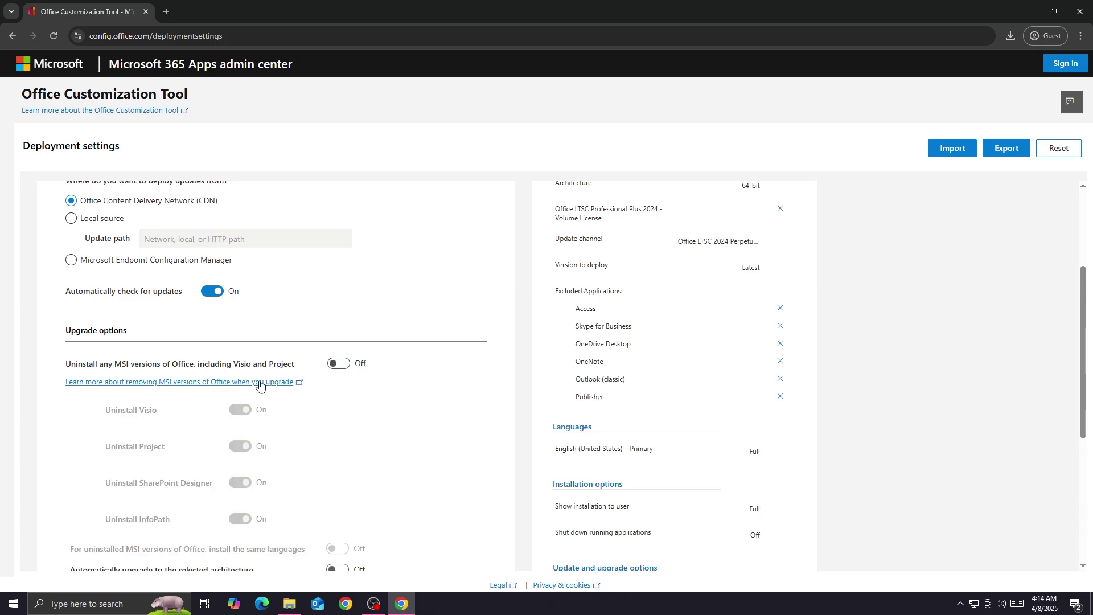
pyautogui.scroll(-1, 342, 376)
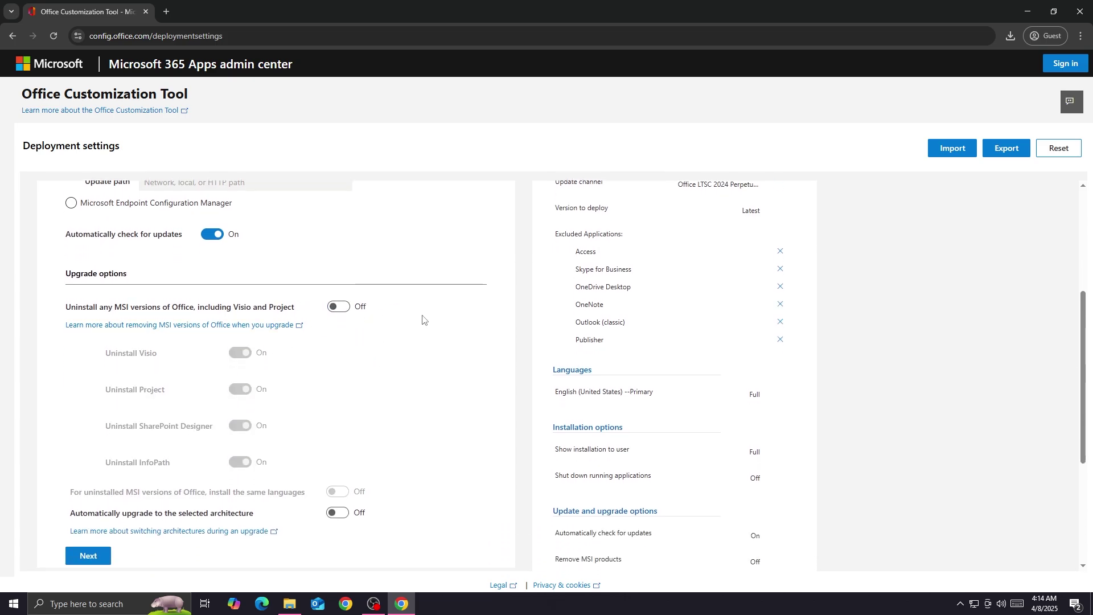
pyautogui.scroll(-3, 433, 336)
pyautogui.click(98, 386)
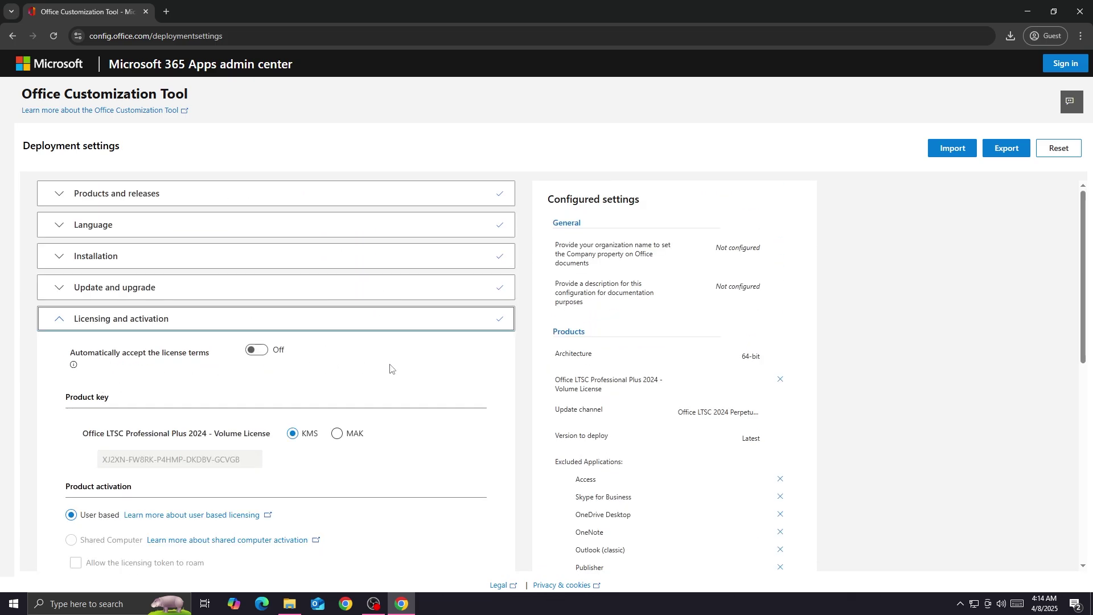
# Step: Accept the default KMS licensing with user-based activation and leave the general organization and description fields blank
pyautogui.scroll(-2, 462, 369)
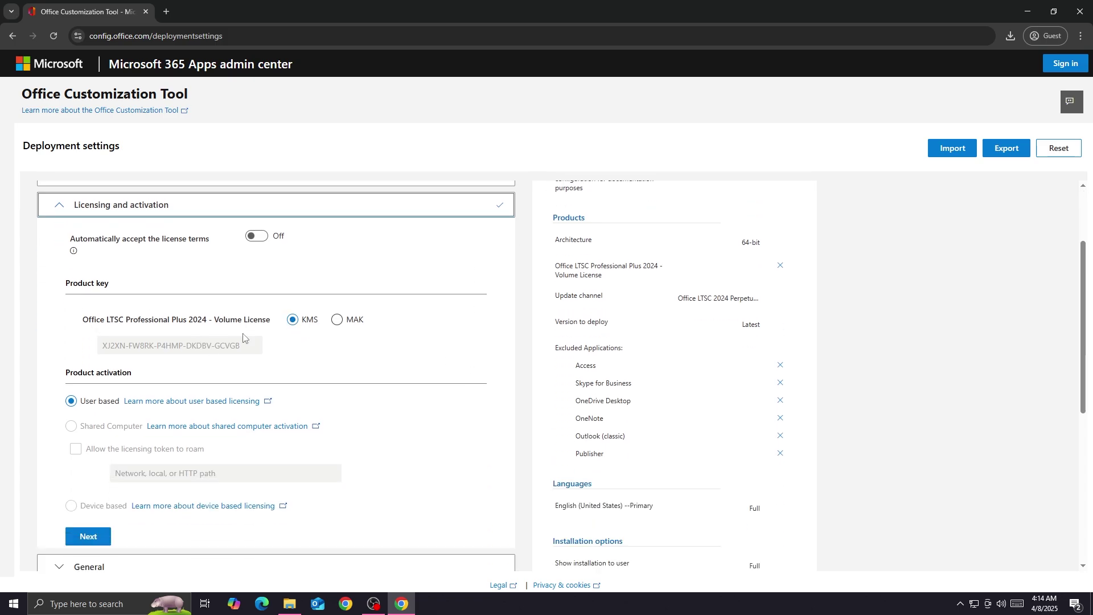
pyautogui.scroll(-2, 333, 368)
pyautogui.click(103, 422)
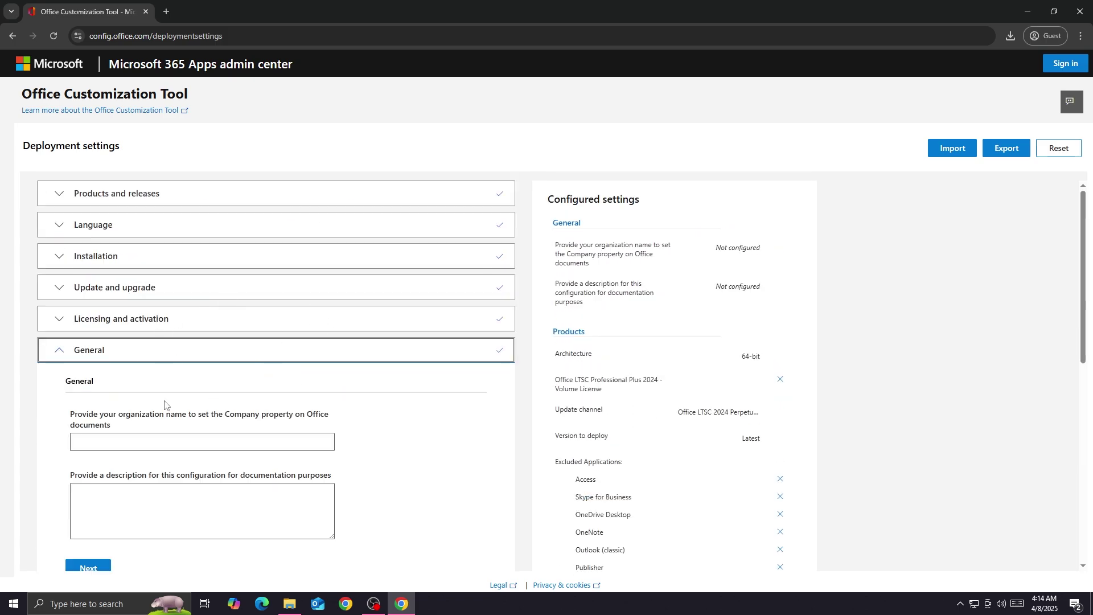
pyautogui.scroll(-3, 419, 392)
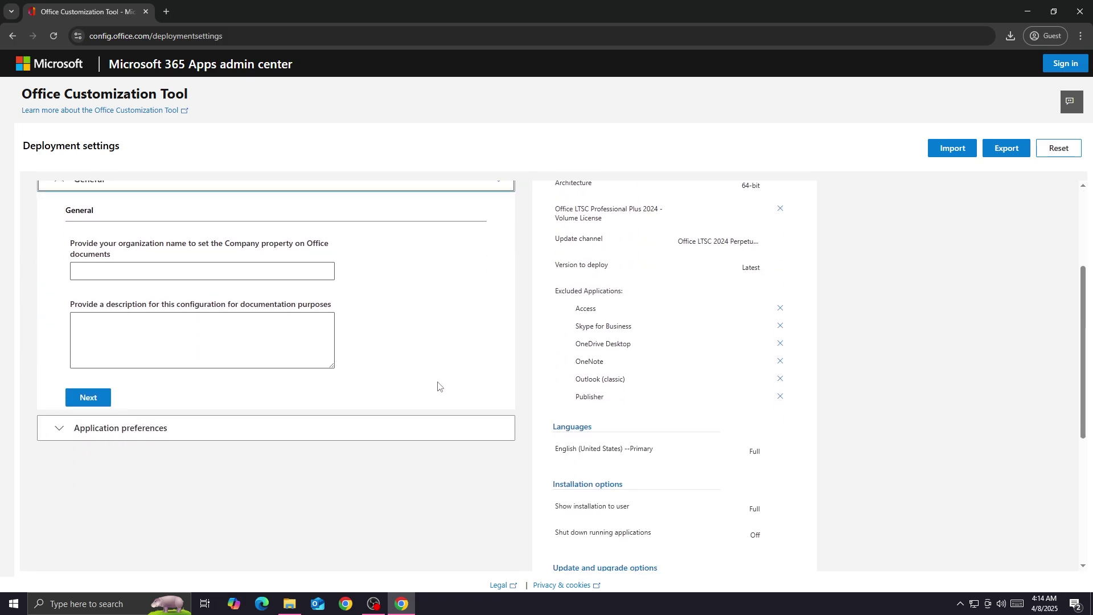
pyautogui.click(101, 400)
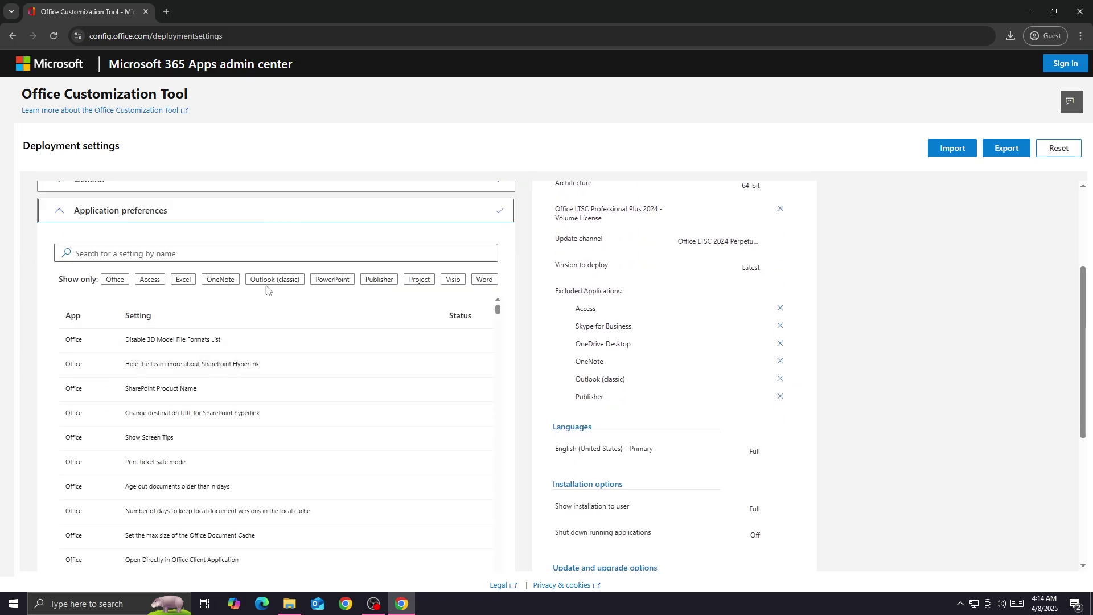
# Step: Finish the deployment settings without changing any application preferences
pyautogui.scroll(-1, 241, 249)
pyautogui.scroll(-5, 241, 249)
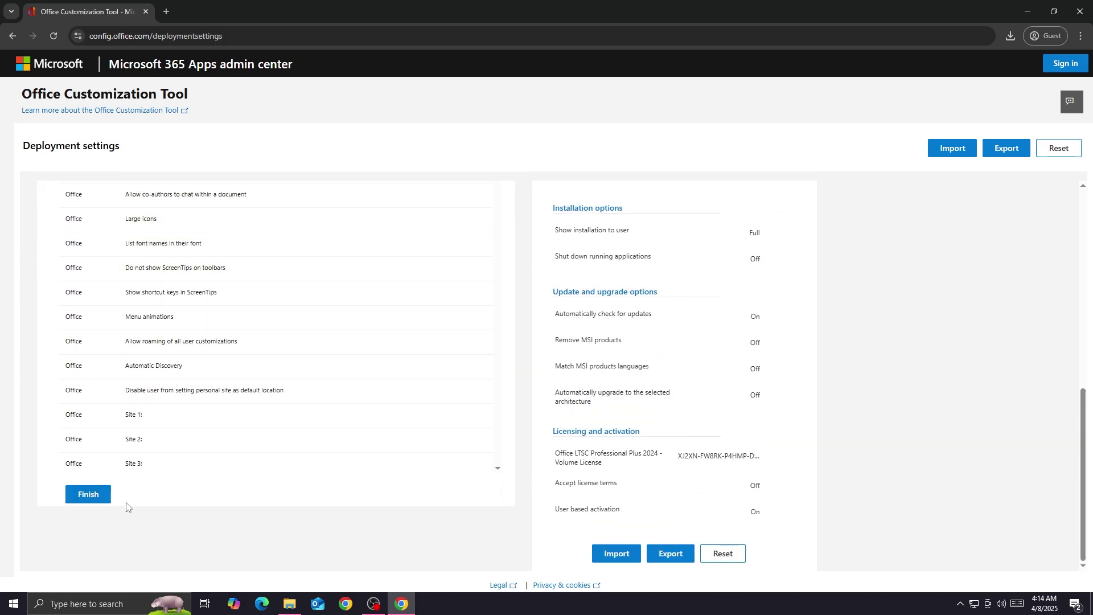
pyautogui.click(97, 497)
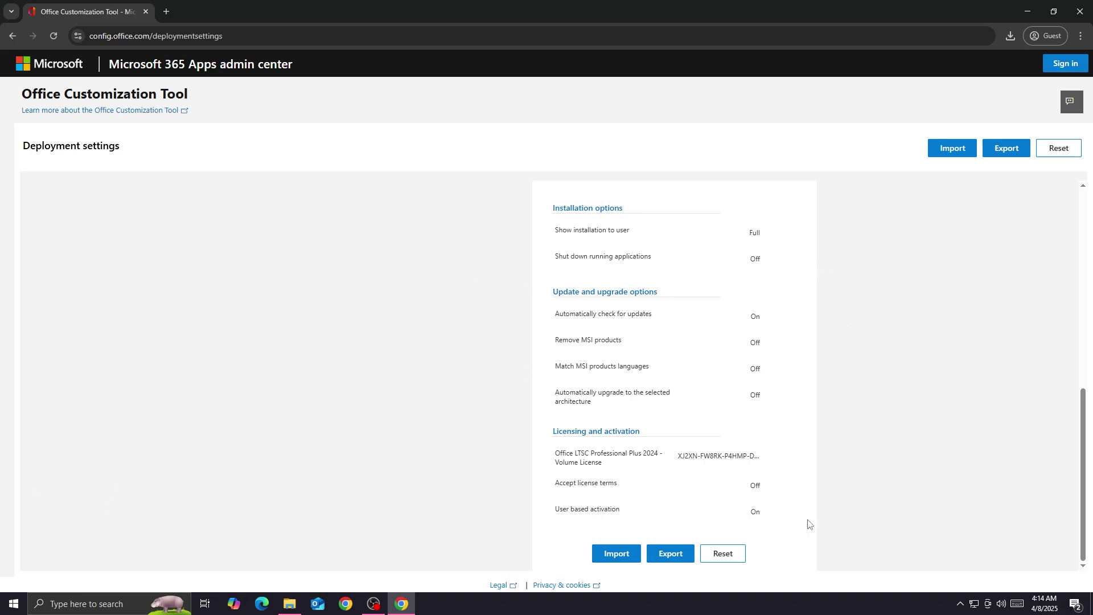
# Step: Start exporting the configuration and choose Office Open XML formats as the default file format
pyautogui.click(677, 561)
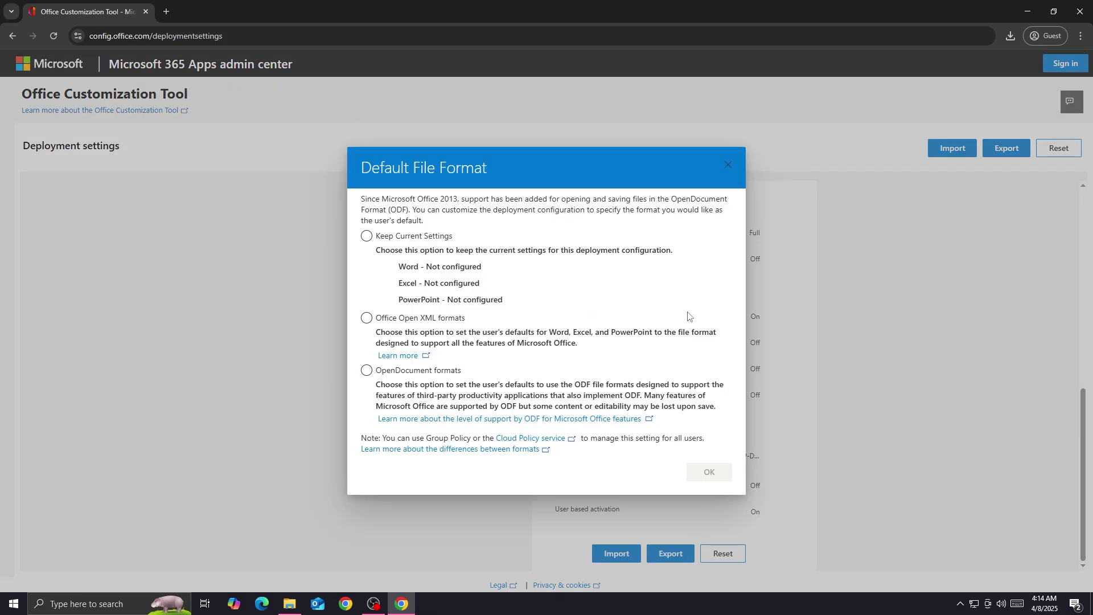
pyautogui.click(376, 325)
pyautogui.click(434, 328)
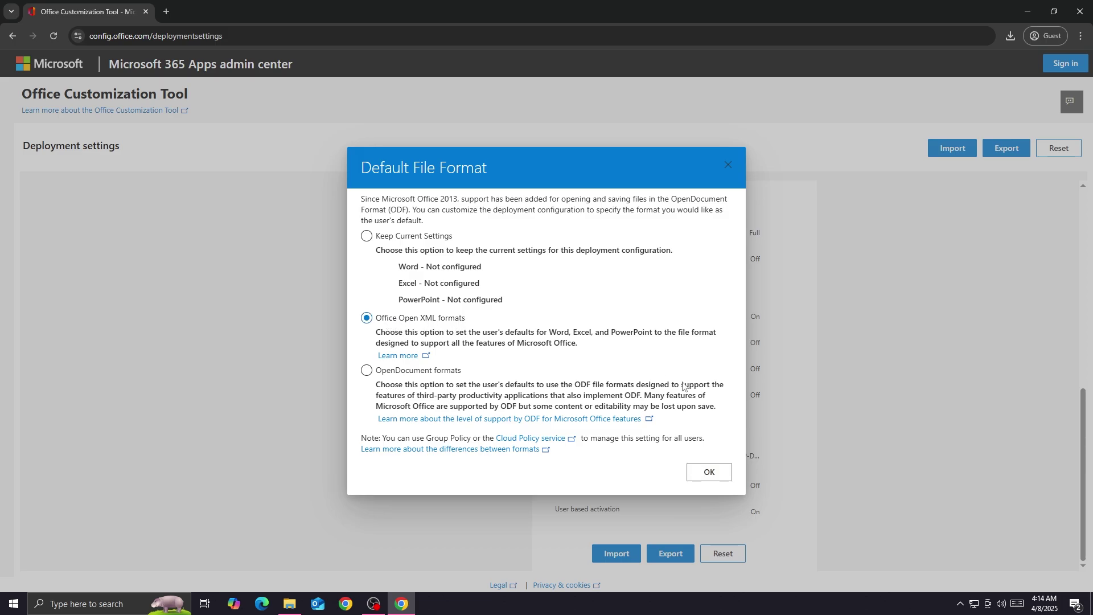
pyautogui.click(710, 472)
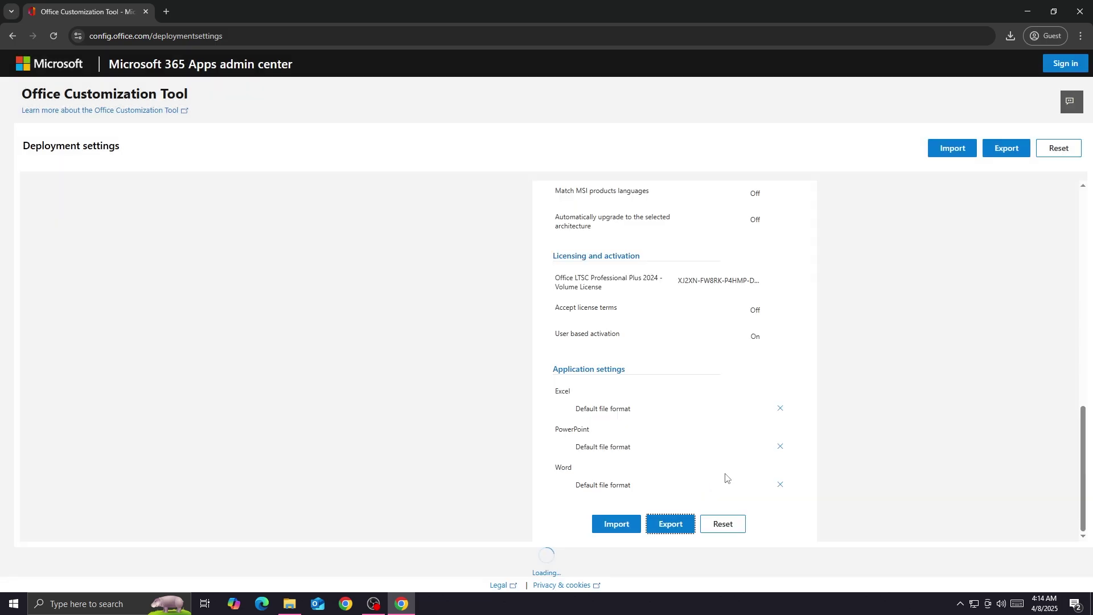
# Step: Accept the license agreement terms and export the configuration to the Downloads folder as an XML document named Configuration
pyautogui.scroll(-15, 539, 287)
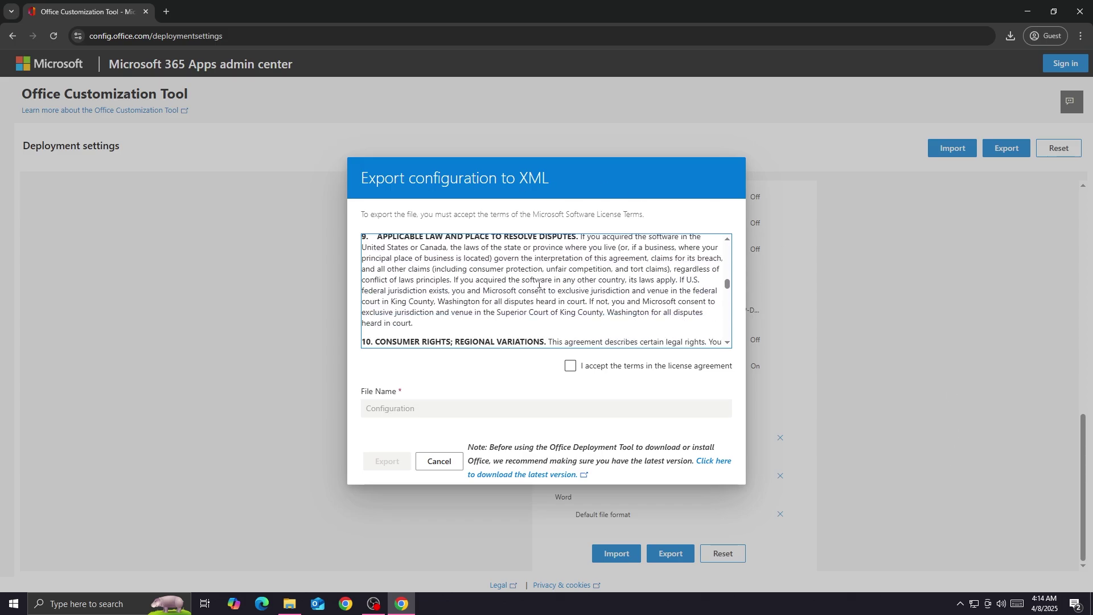
pyautogui.click(573, 368)
pyautogui.click(572, 367)
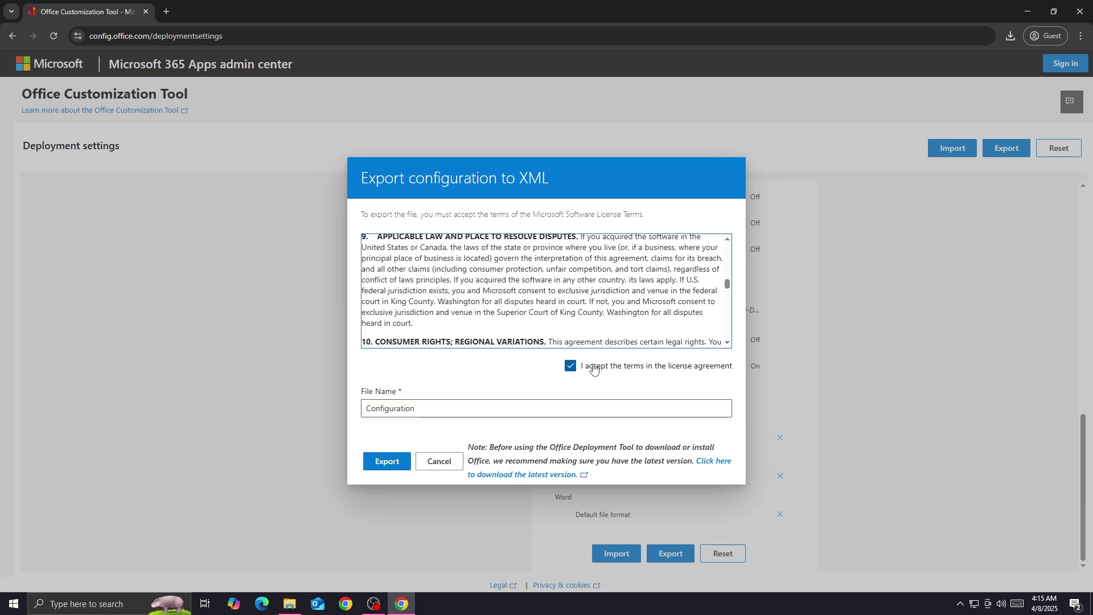
pyautogui.click(384, 463)
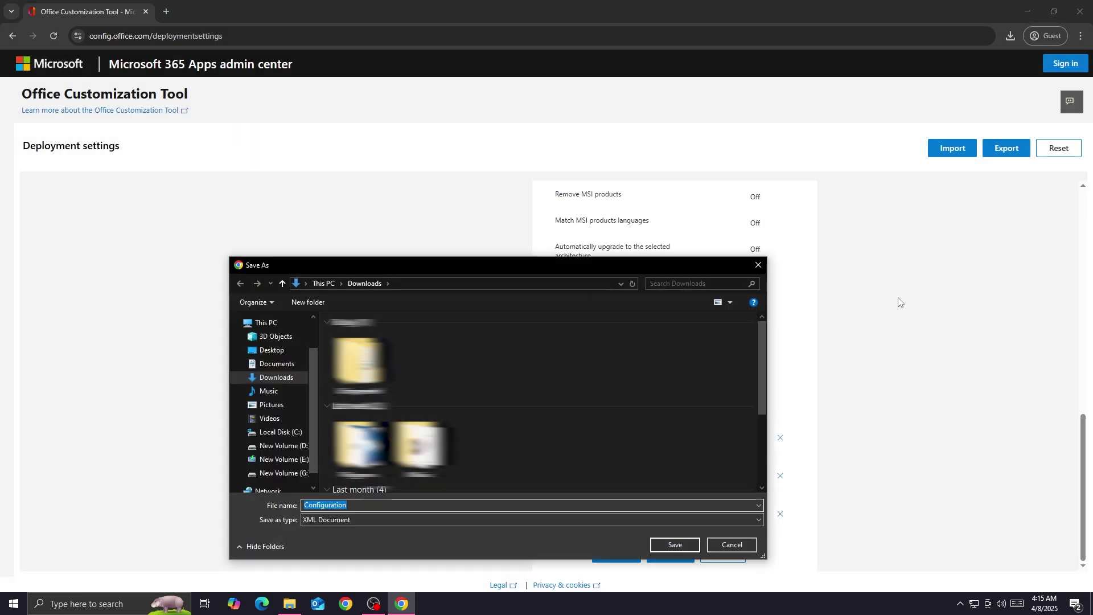
pyautogui.click(677, 545)
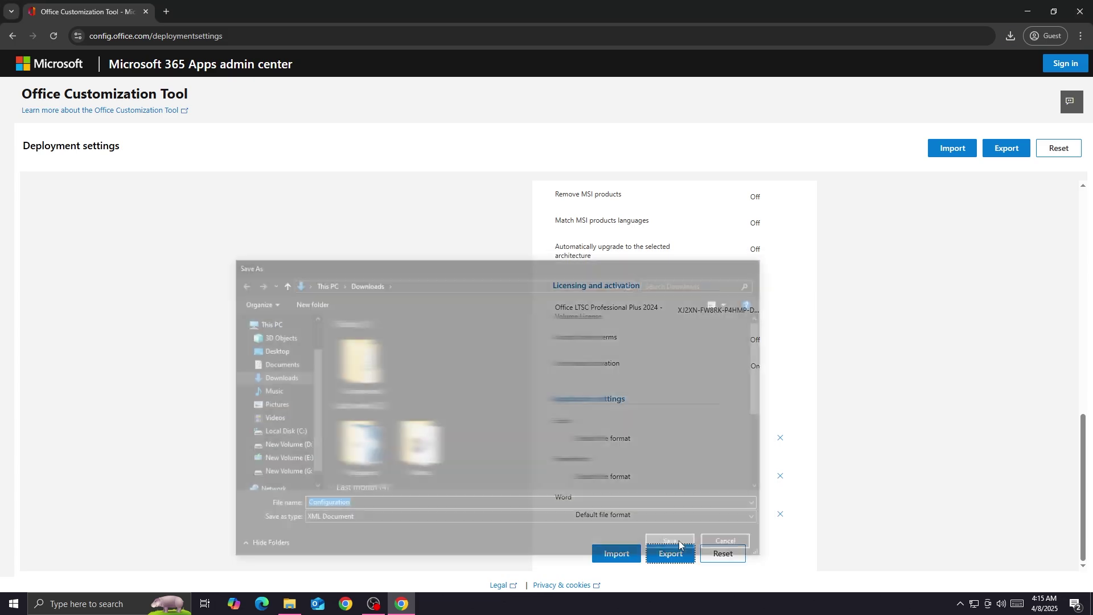
# Step: Check the Configuration.xml download in Chrome, then minimize the browser and open the Downloads folder in File Explorer
pyautogui.click(1012, 37)
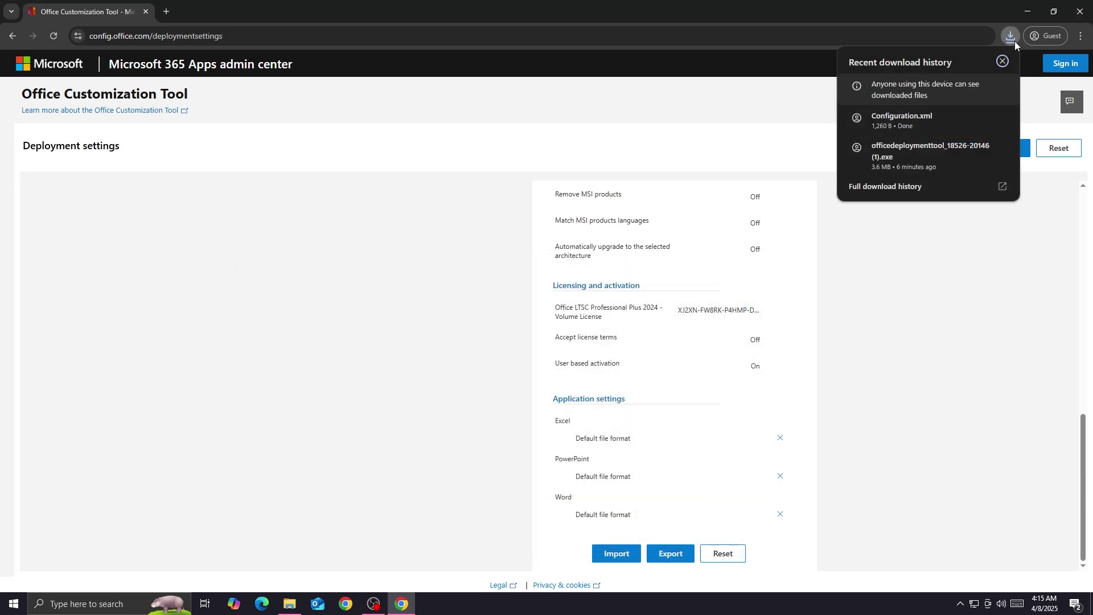
pyautogui.click(1027, 11)
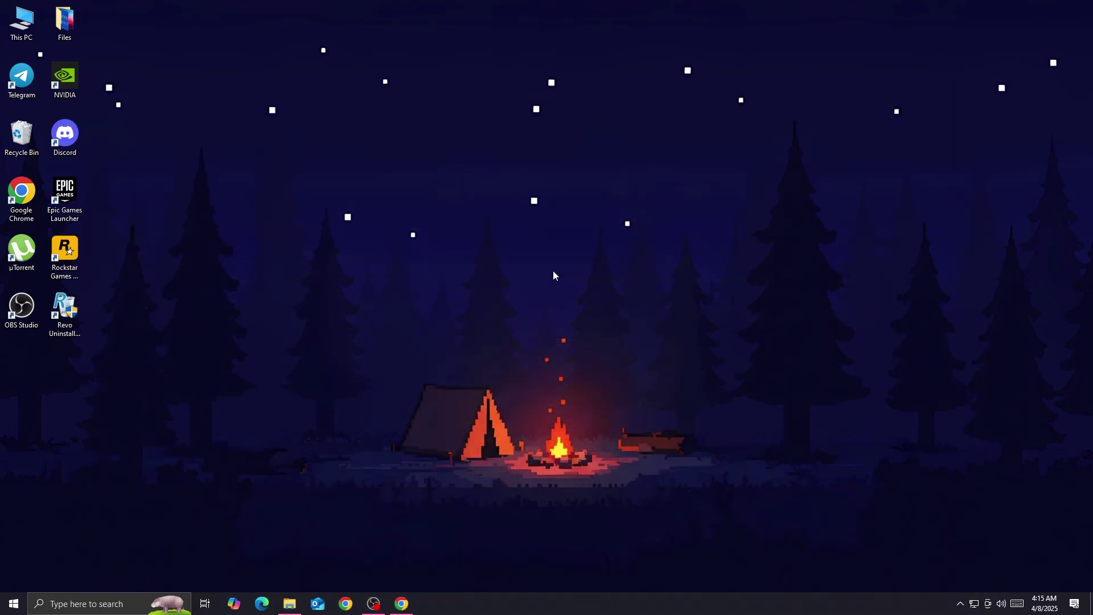
pyautogui.click(290, 603)
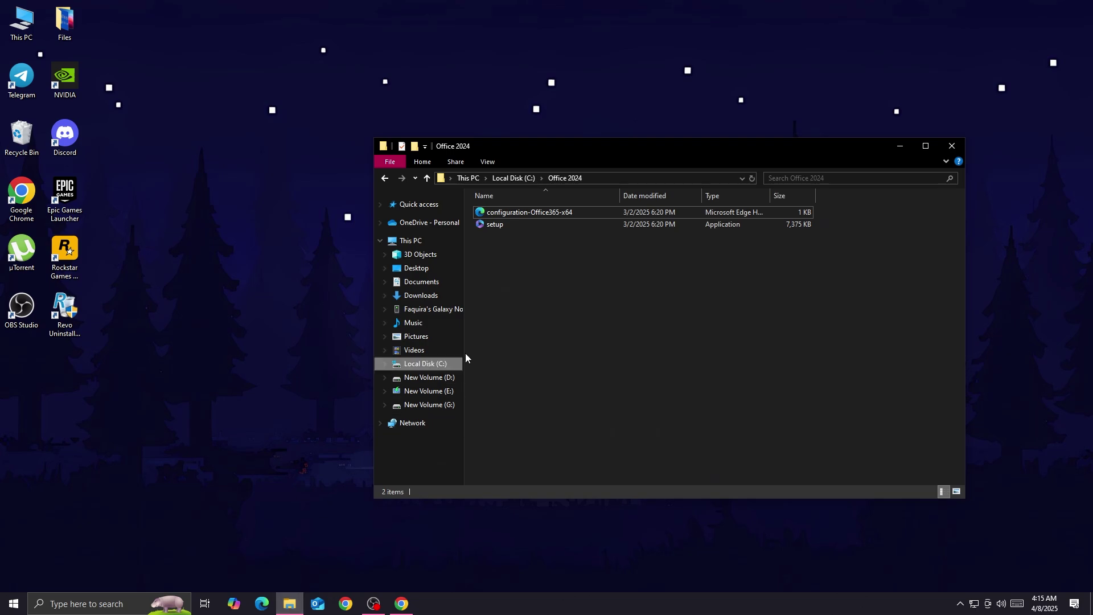
pyautogui.click(420, 295)
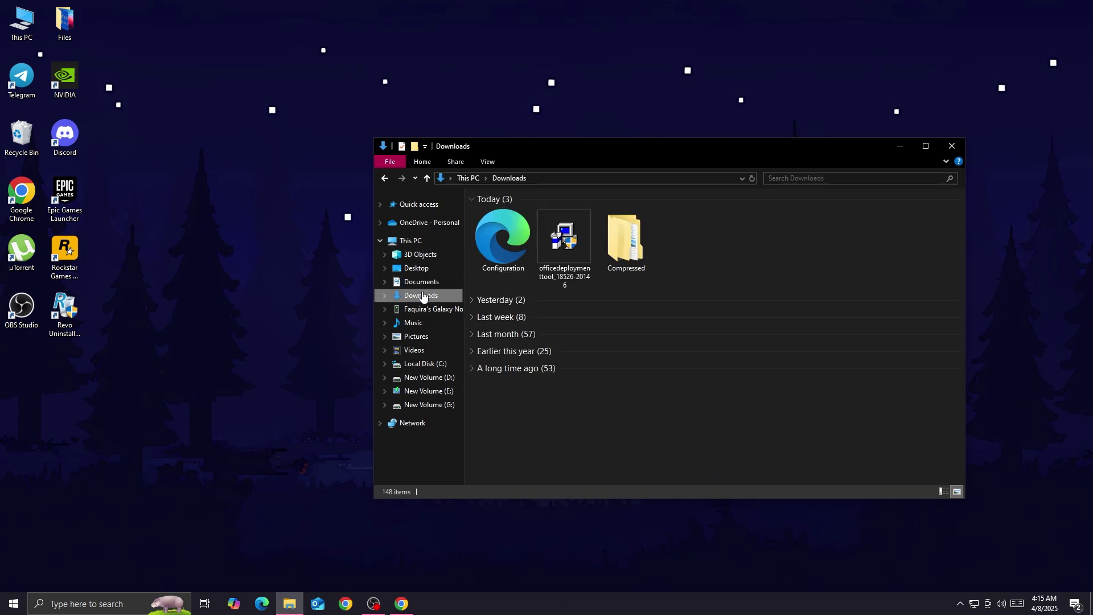
# Step: Cut the Configuration file from the Downloads folder and open the Office 2024 folder on Local Disk (C:)
pyautogui.rightClick(519, 248)
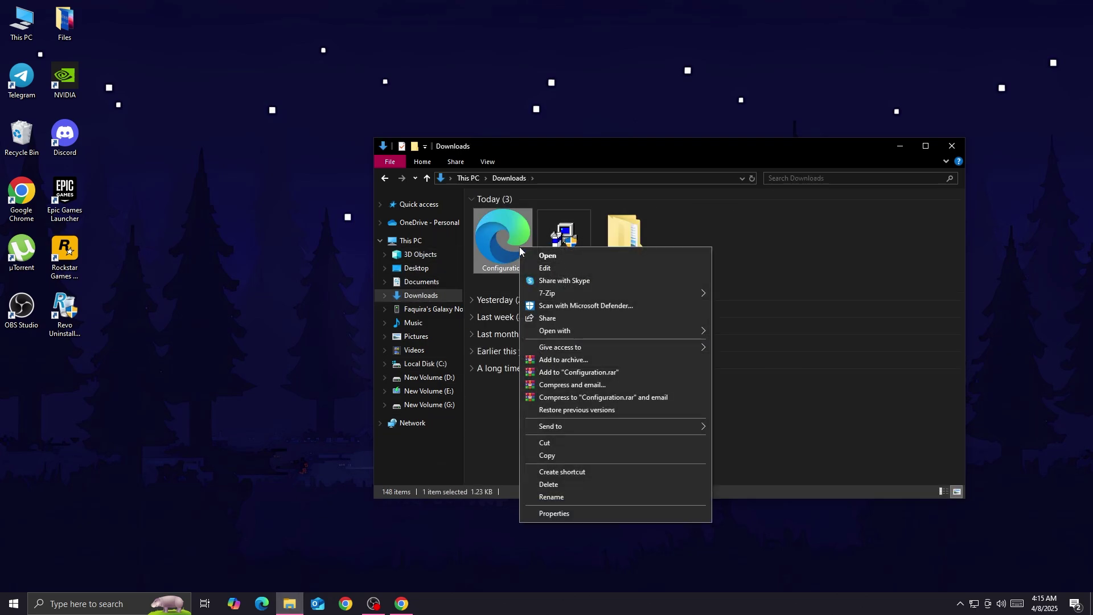
pyautogui.click(544, 444)
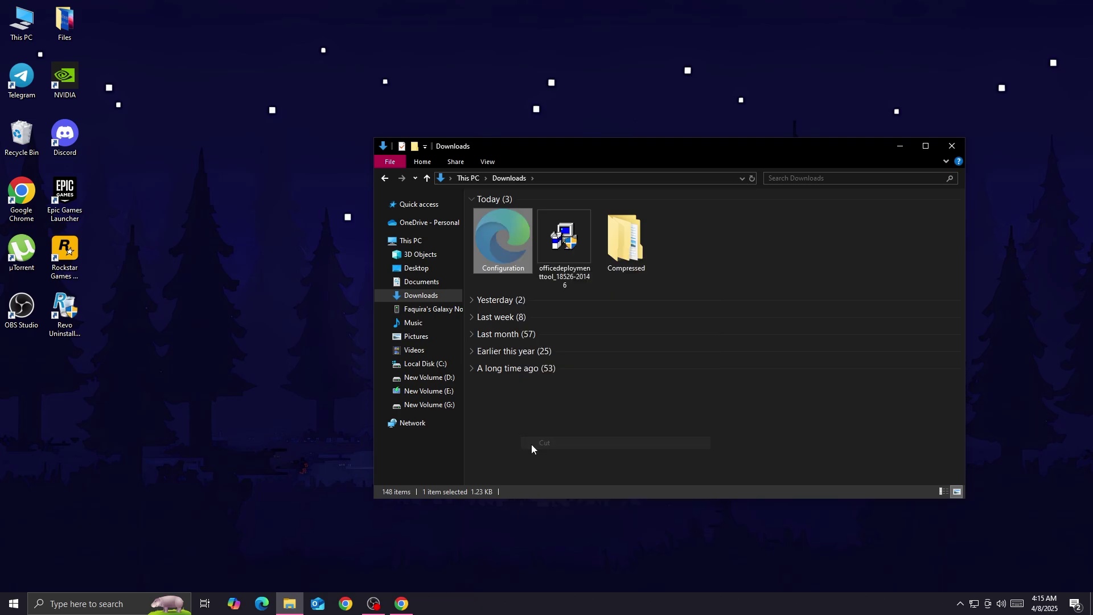
pyautogui.click(439, 369)
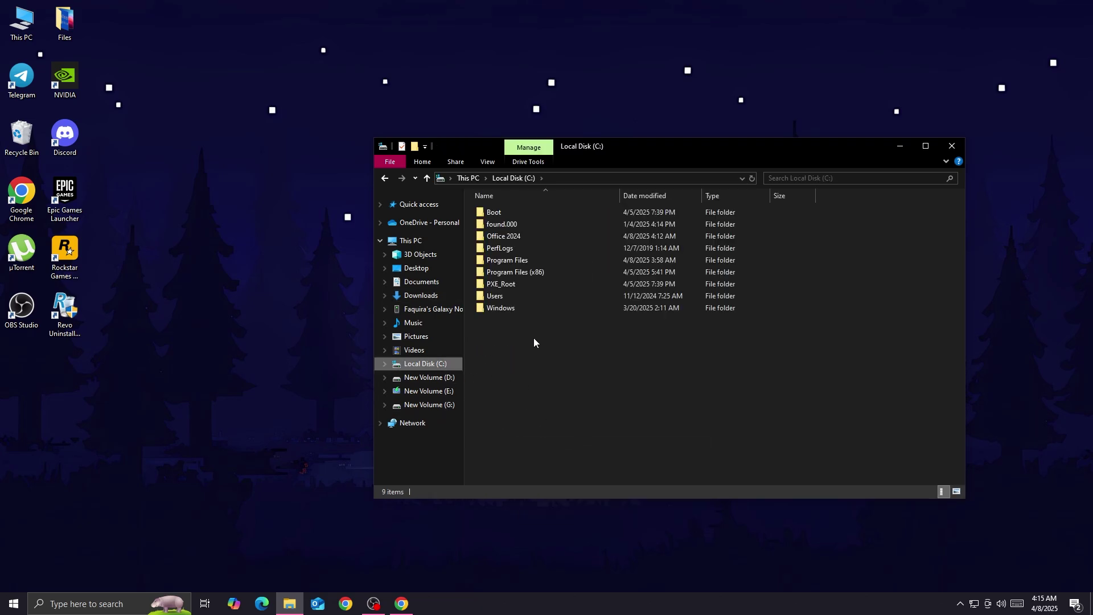
pyautogui.doubleClick(521, 241)
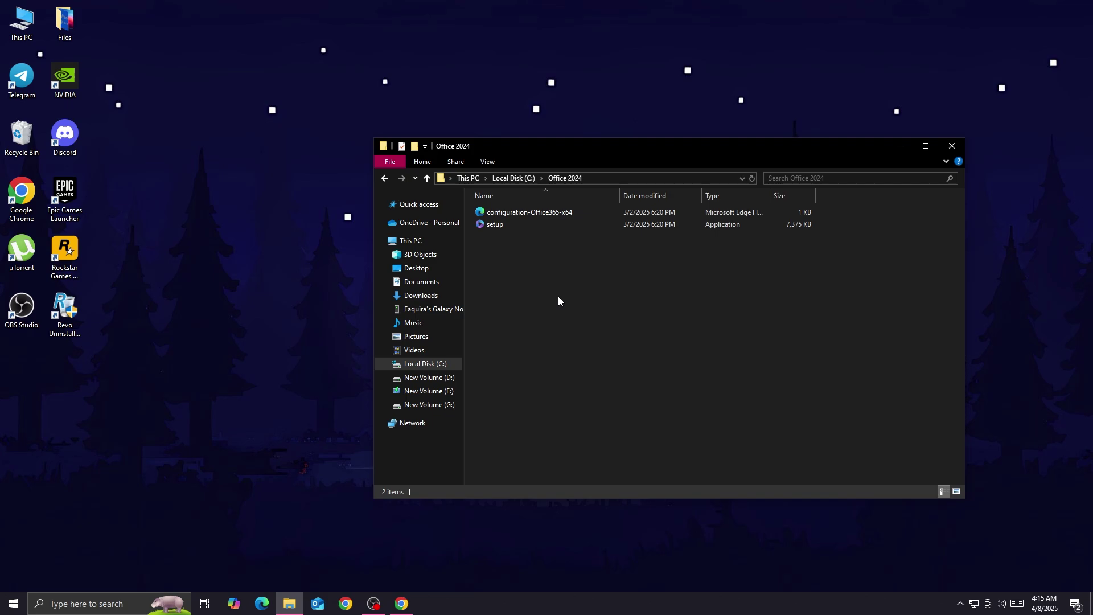
# Step: Delete the sample file configuration-Office365-x64 from the Office 2024 folder
pyautogui.click(560, 214)
pyautogui.rightClick(559, 211)
pyautogui.click(612, 431)
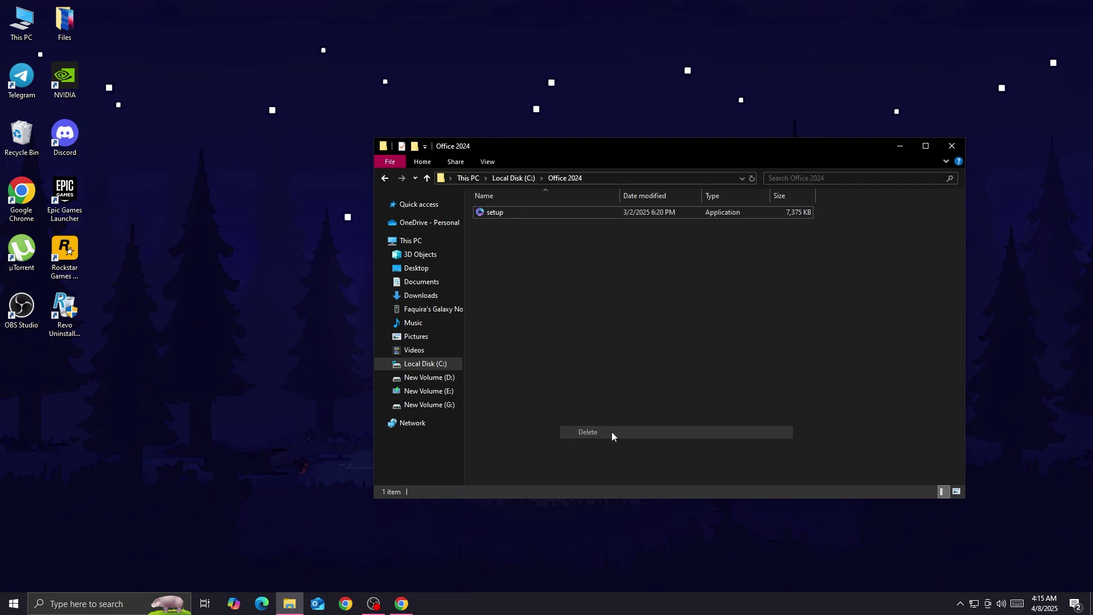
# Step: Paste the cut Configuration file into the Office 2024 folder and minimize the File Explorer window
pyautogui.rightClick(623, 321)
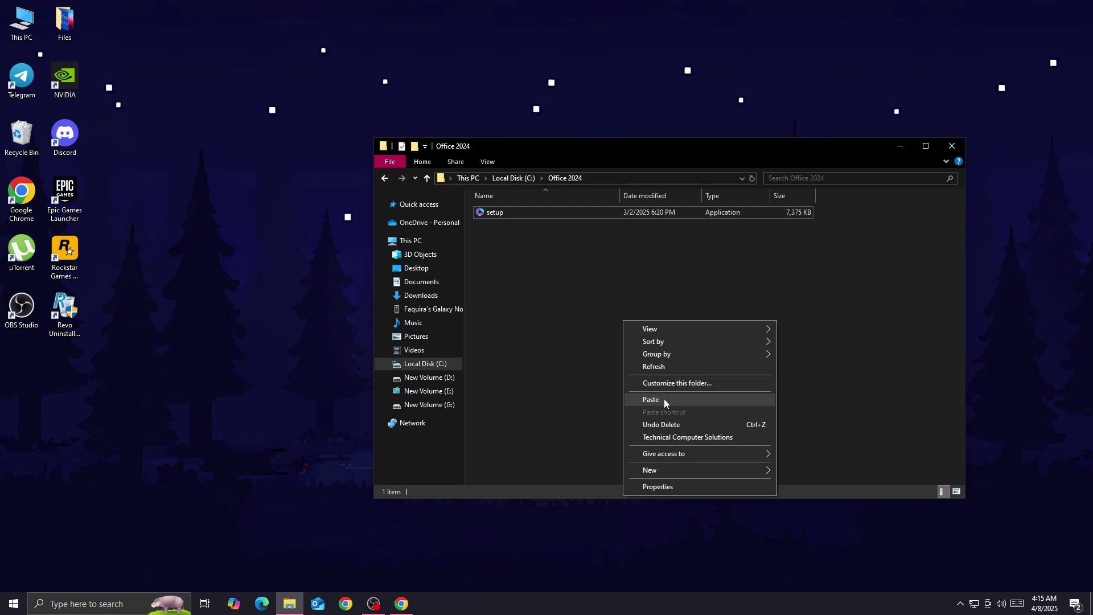
pyautogui.click(664, 398)
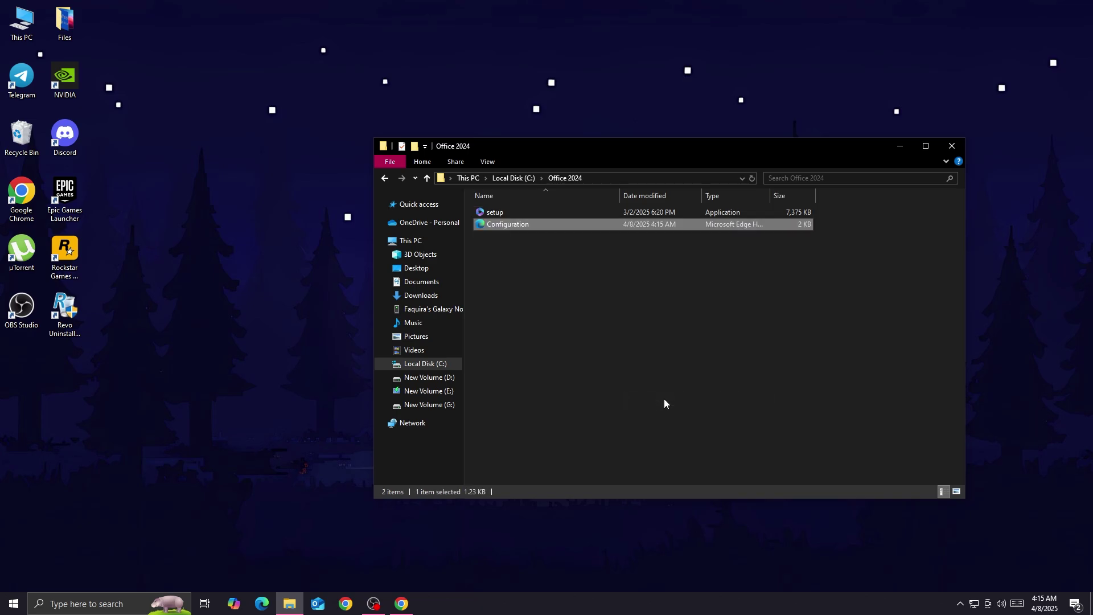
pyautogui.click(892, 146)
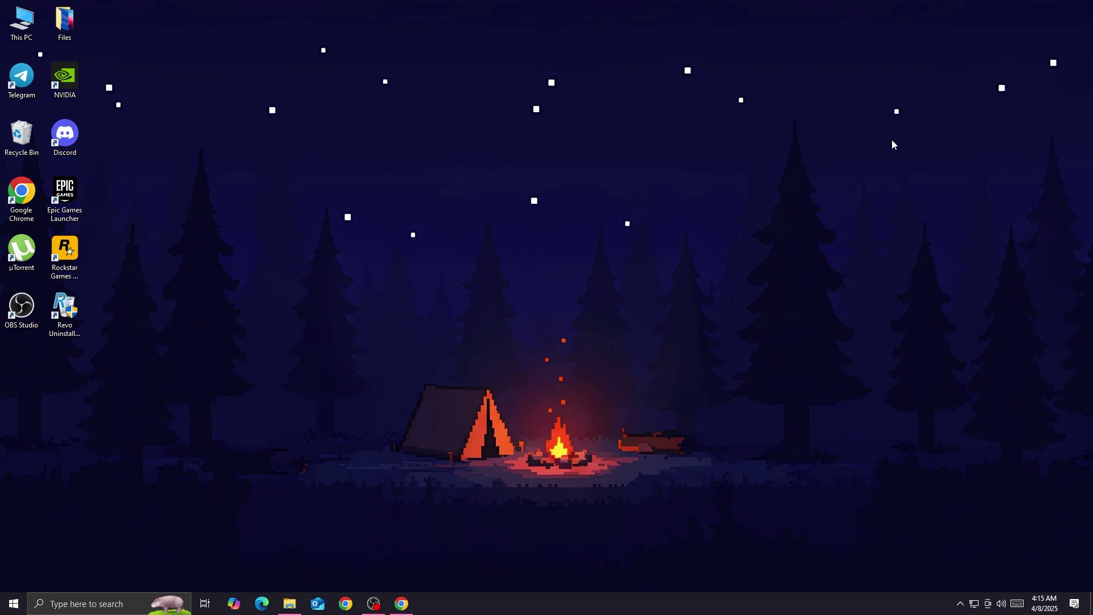
# Step: Search Windows for cmd and run Command Prompt as administrator
pyautogui.press('super')
pyautogui.write('cm')
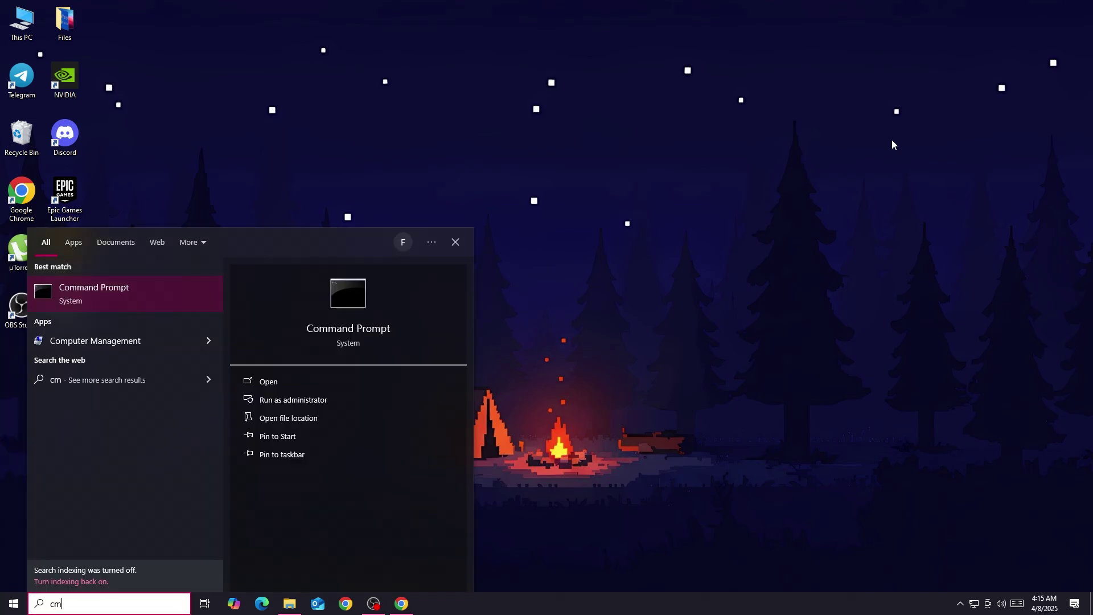
pyautogui.write('d')
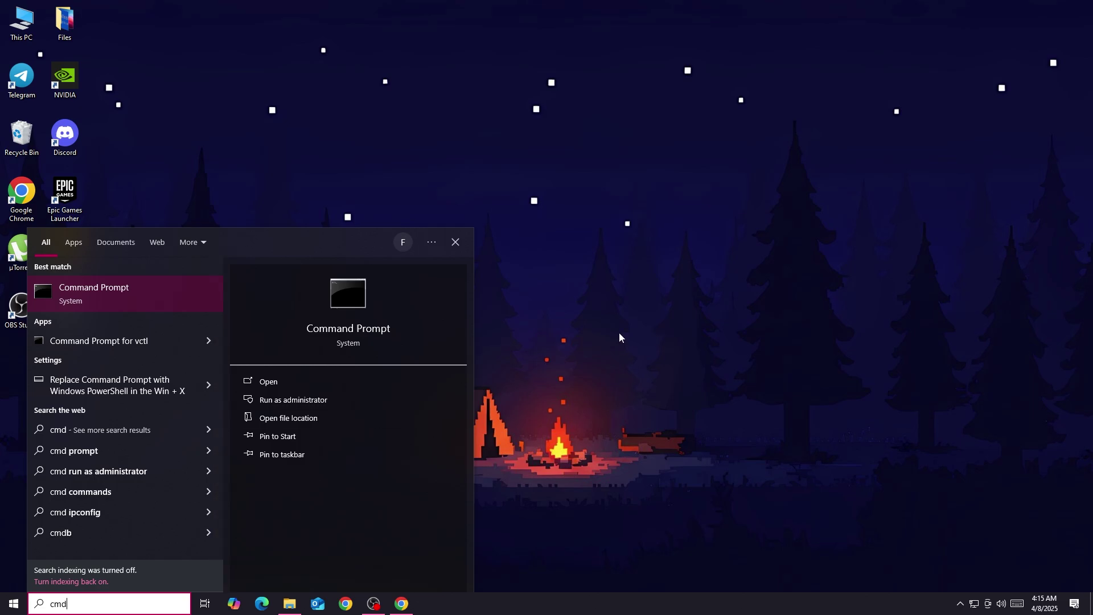
pyautogui.click(302, 400)
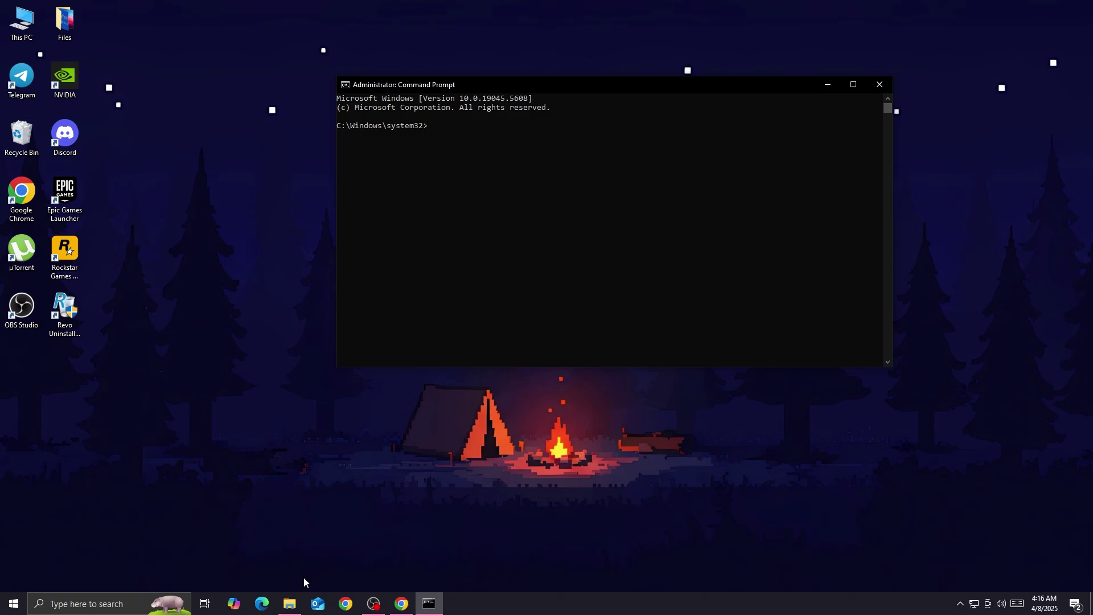
# Step: Switch to File Explorer, copy the Office 2024 folder's path, and minimize the window to return to Command Prompt
pyautogui.click(290, 604)
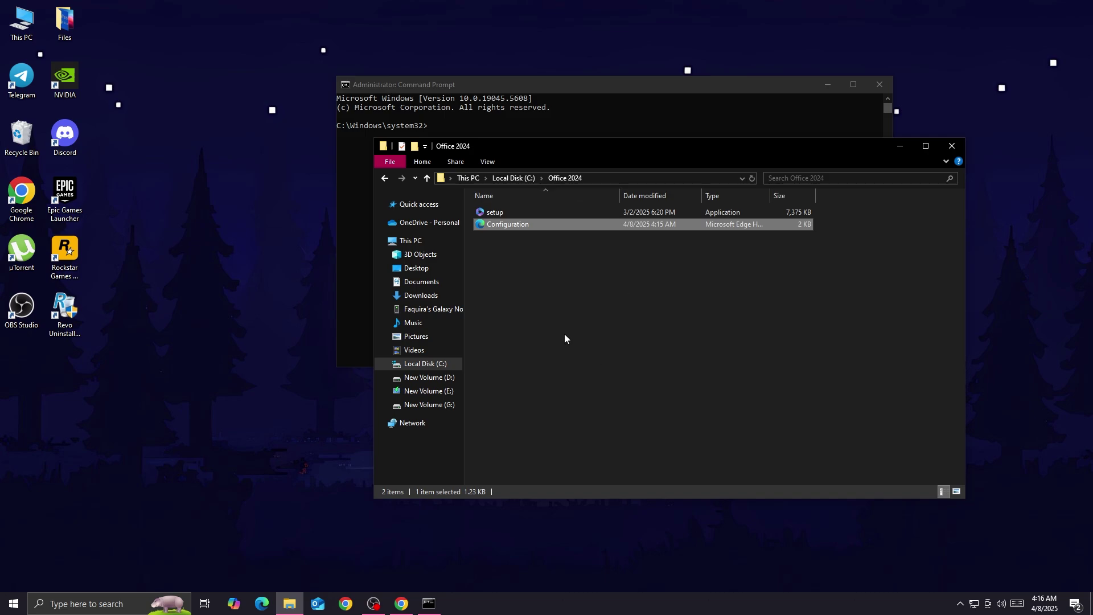
pyautogui.moveTo(622, 151); pyautogui.dragTo(555, 175)
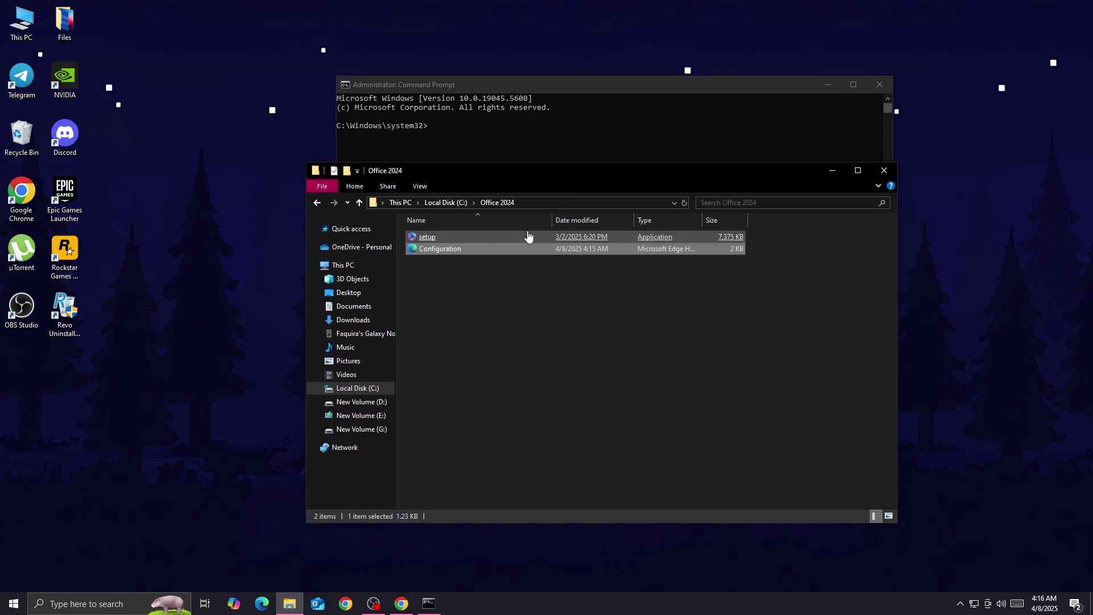
pyautogui.click(575, 201)
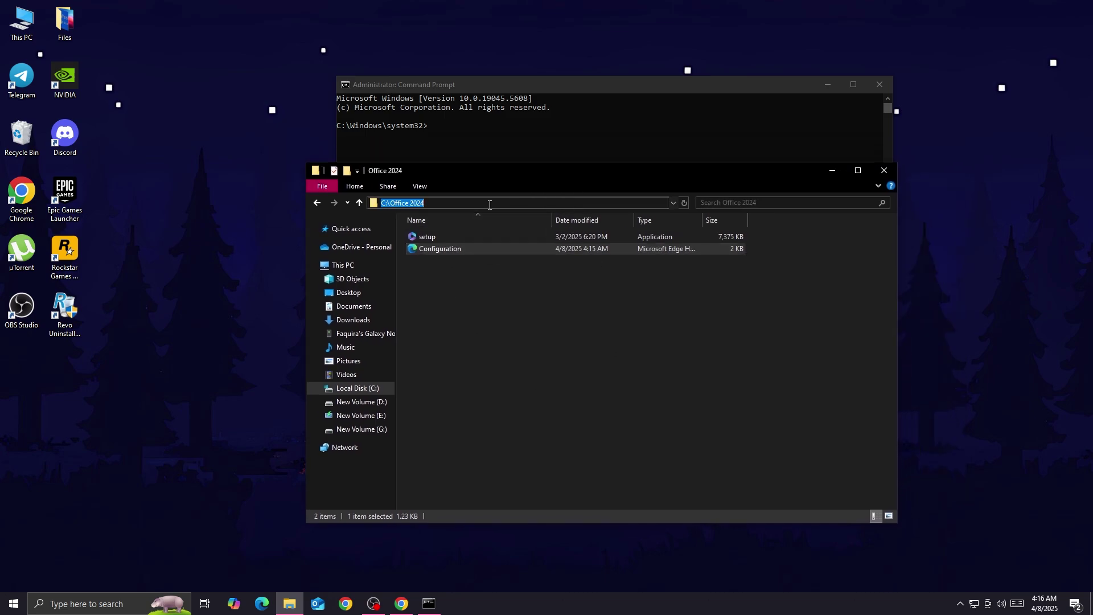
pyautogui.rightClick(418, 200)
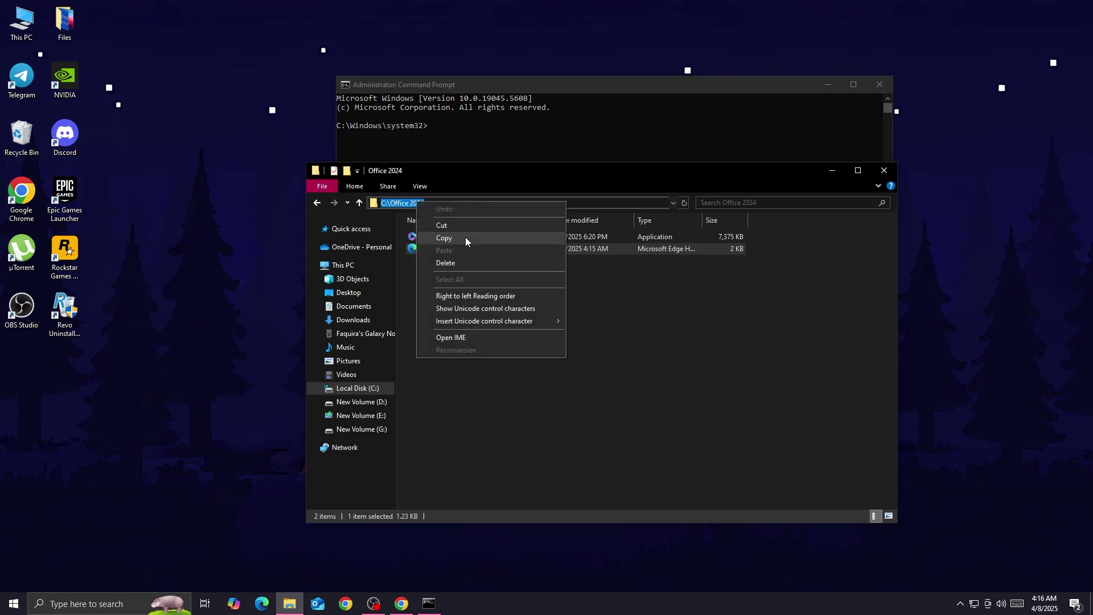
pyautogui.click(466, 239)
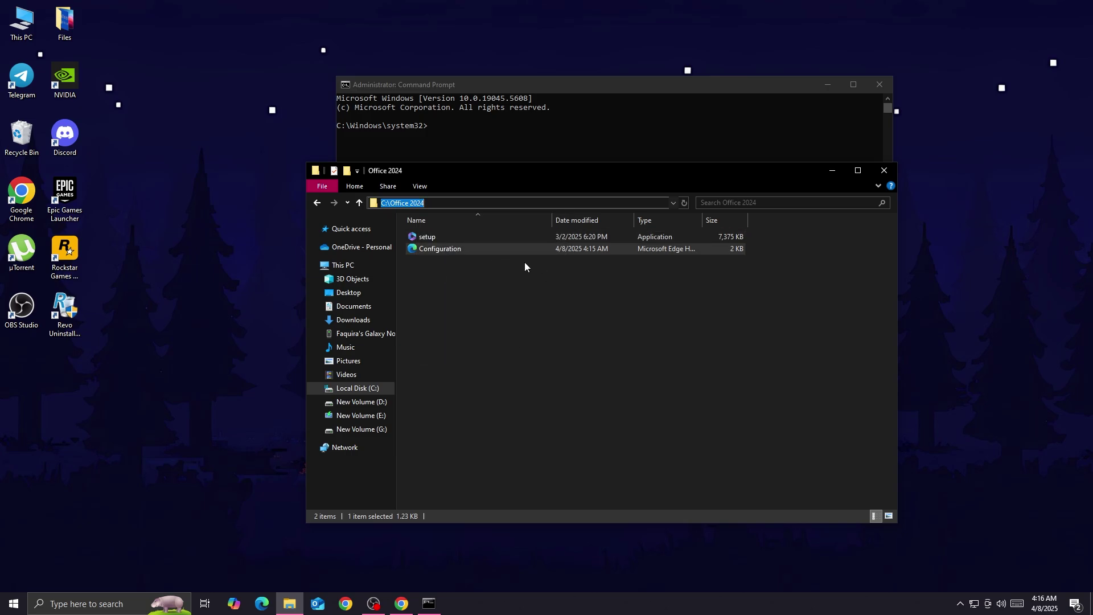
pyautogui.press('super+Down')
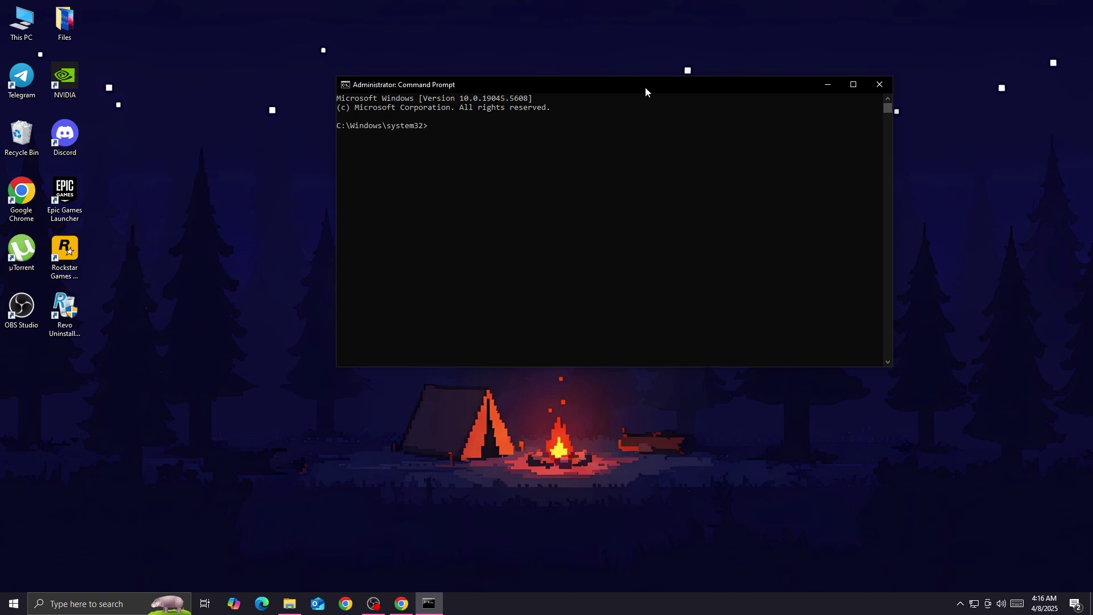
# Step: Change the Command Prompt directory to C:\Office 2024 using cd with the copied path, and minimize the window
pyautogui.write('cd')
pyautogui.hotkey('ctrl', 'v')
pyautogui.press('Return')
pyautogui.click(827, 84)
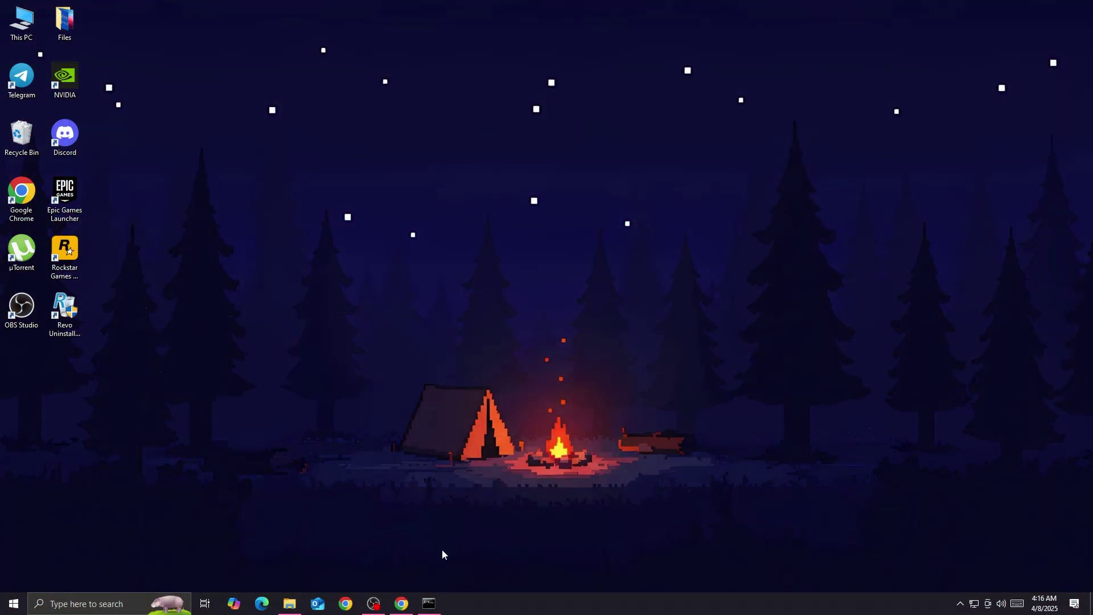
# Step: Switch to Chrome, go back to Google, search for deploy office 2024, and open Microsoft's Deploy Office LTSC 2024 article
pyautogui.click(401, 603)
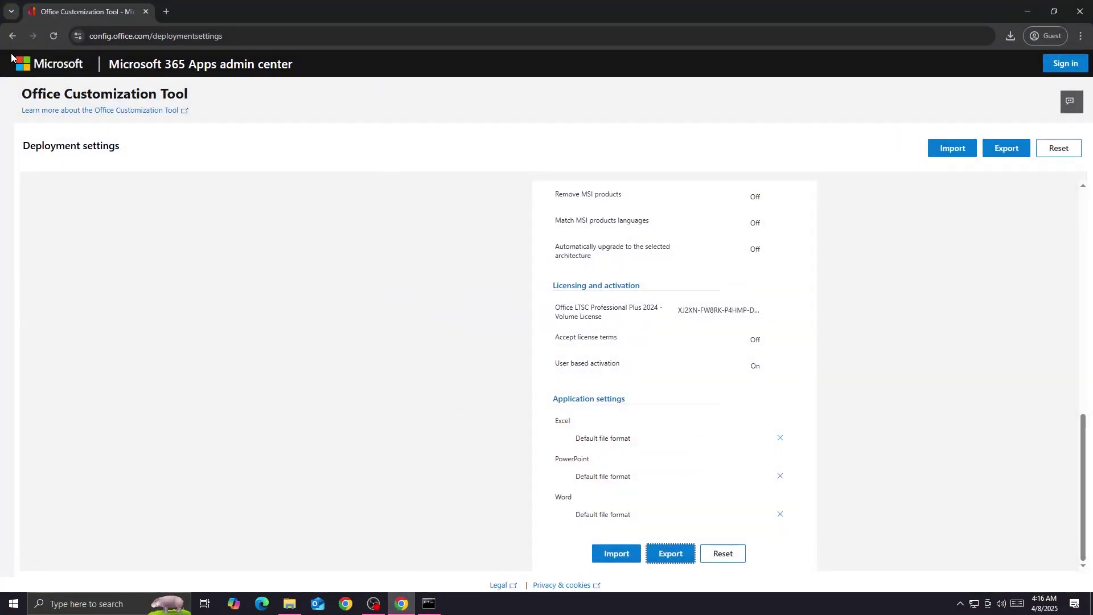
pyautogui.click(8, 35)
pyautogui.click(8, 35)
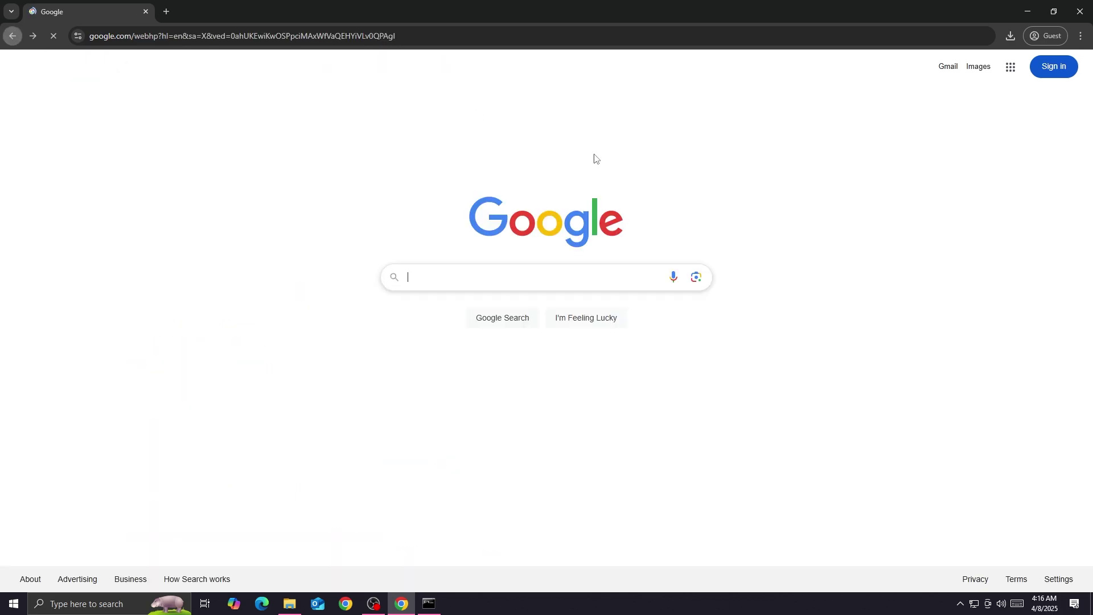
pyautogui.click(528, 273)
pyautogui.write('de')
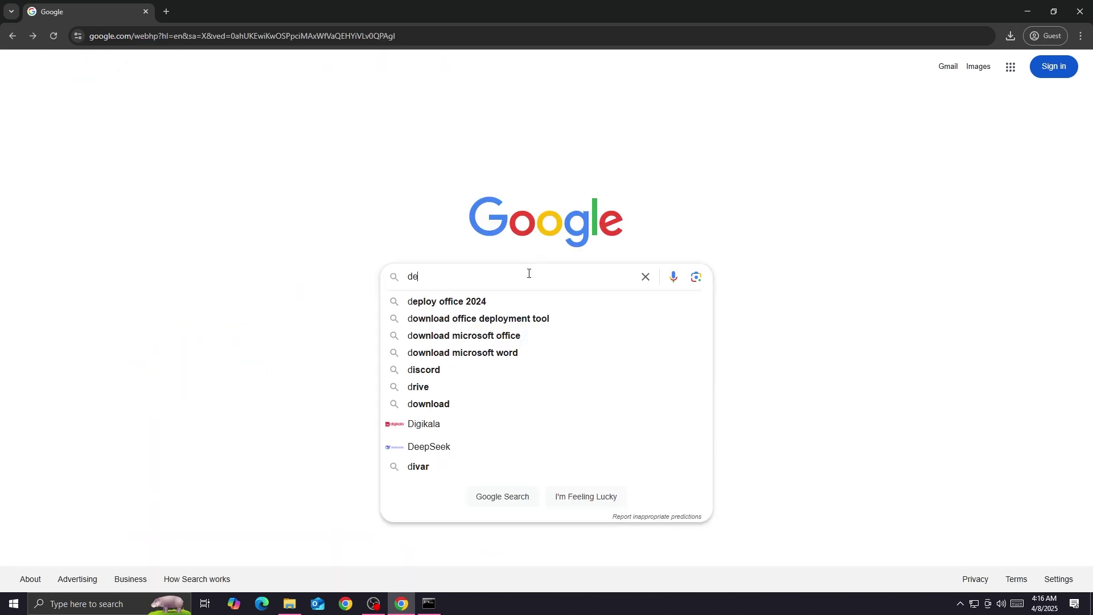
pyautogui.click(516, 303)
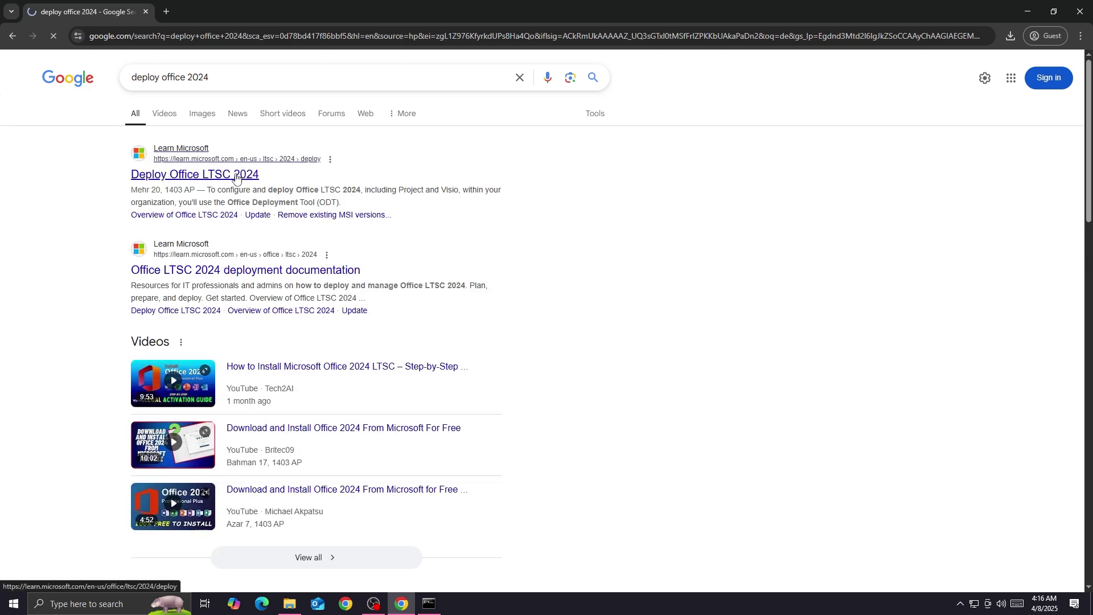
pyautogui.click(236, 178)
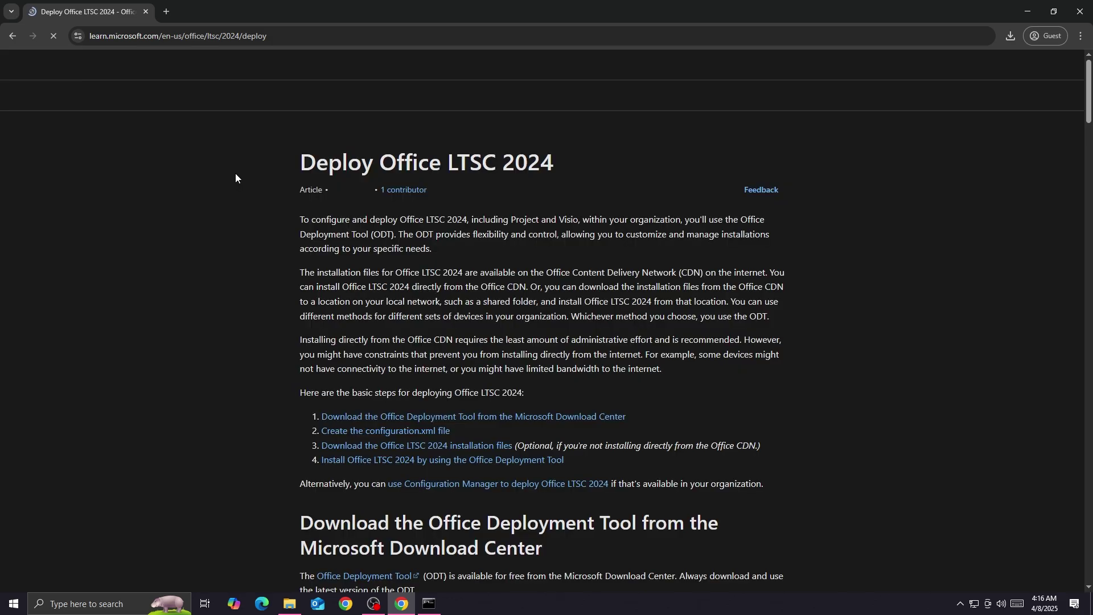
# Step: Copy the setup /configure configuration.xml command from the article's Office Deployment Tool installation section and minimize the browser
pyautogui.scroll(-8, 727, 320)
pyautogui.scroll(-18, 727, 320)
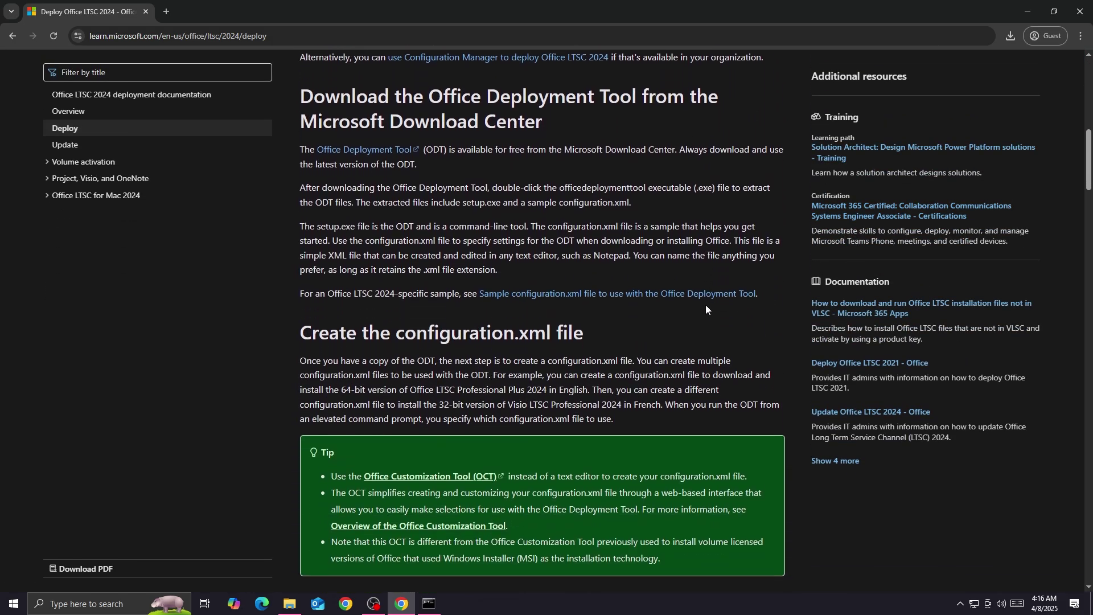
pyautogui.scroll(-15, 894, 326)
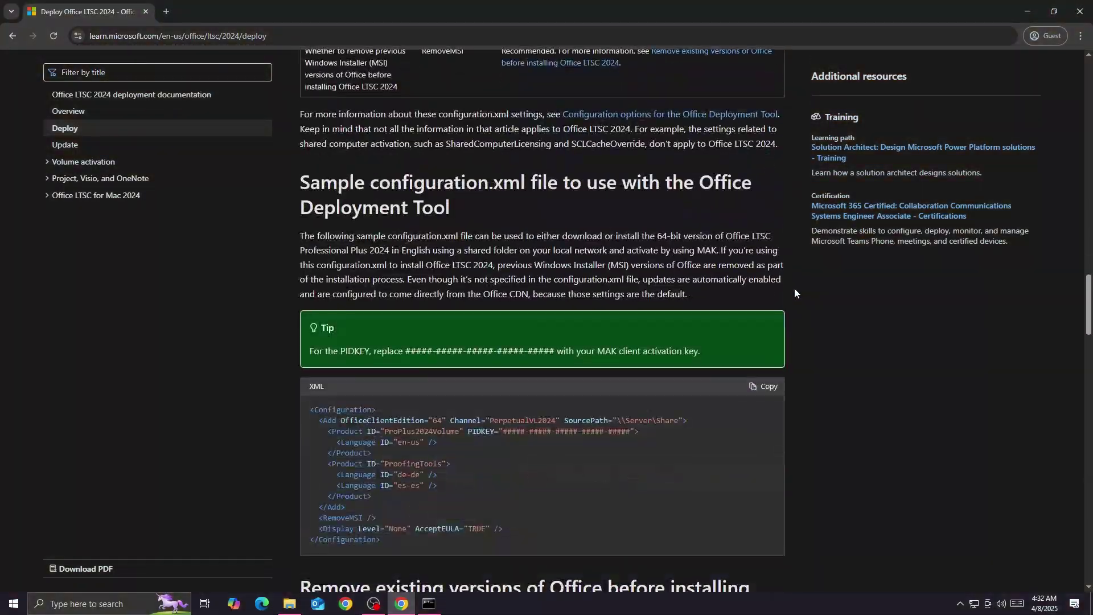
pyautogui.scroll(-15, 794, 294)
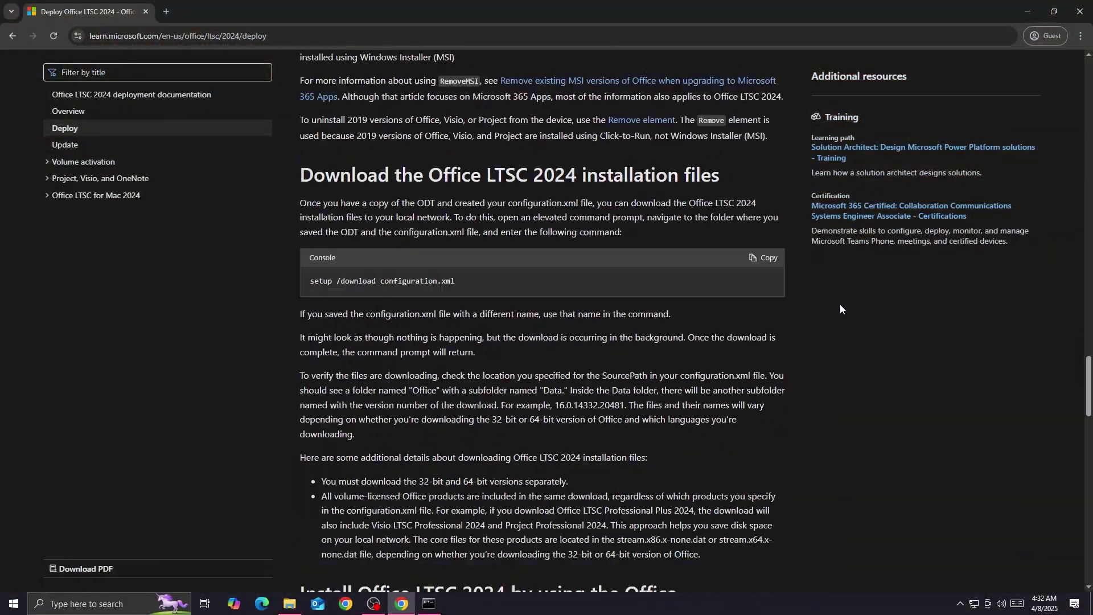
pyautogui.moveTo(312, 274); pyautogui.dragTo(513, 274)
pyautogui.click(513, 275)
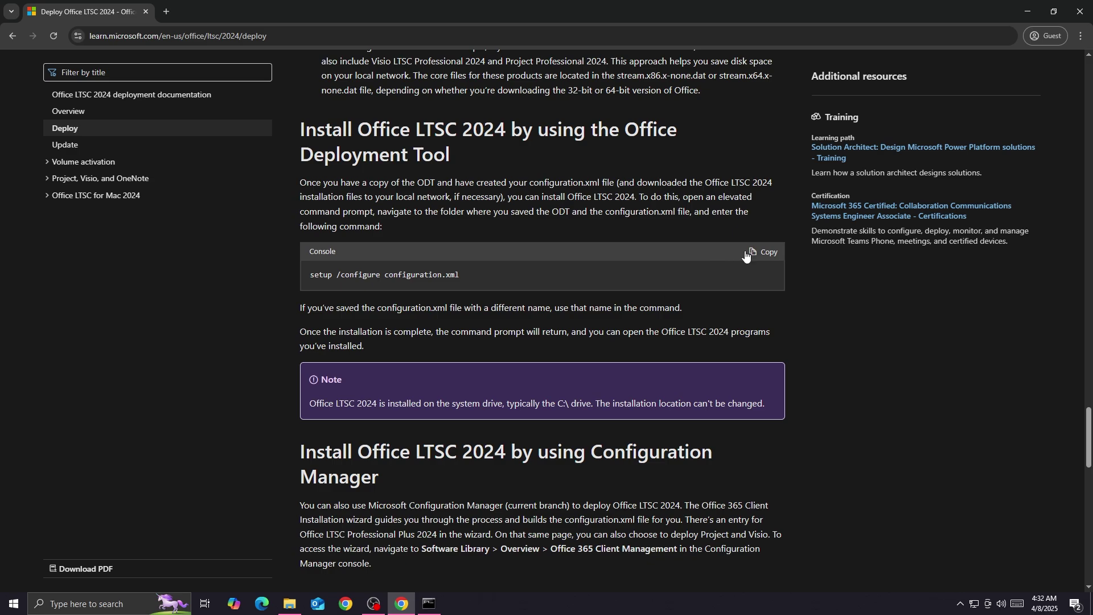
pyautogui.click(766, 254)
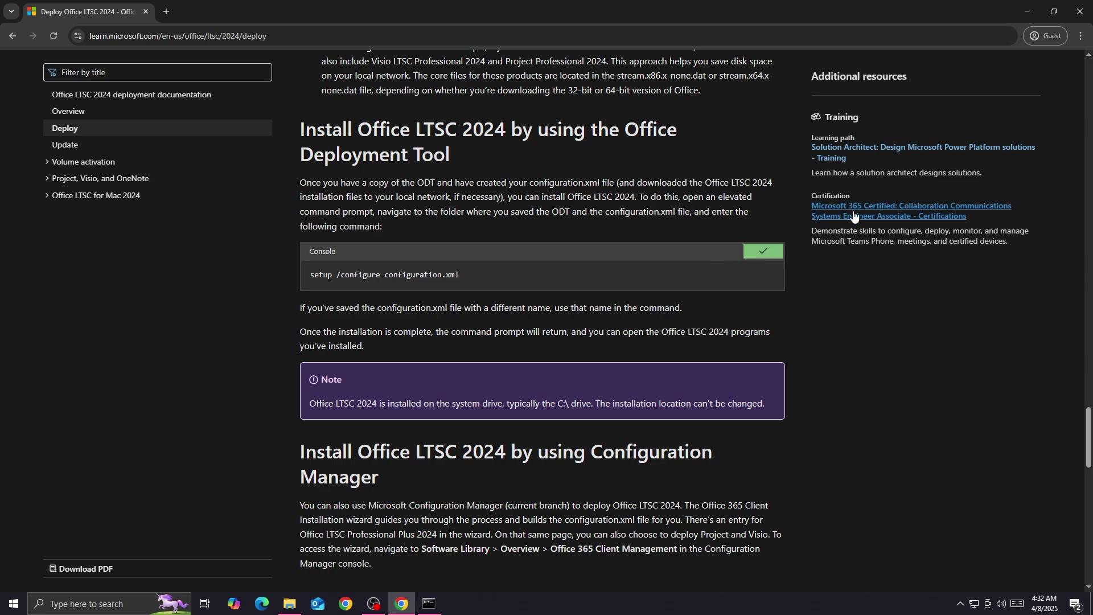
pyautogui.click(1027, 12)
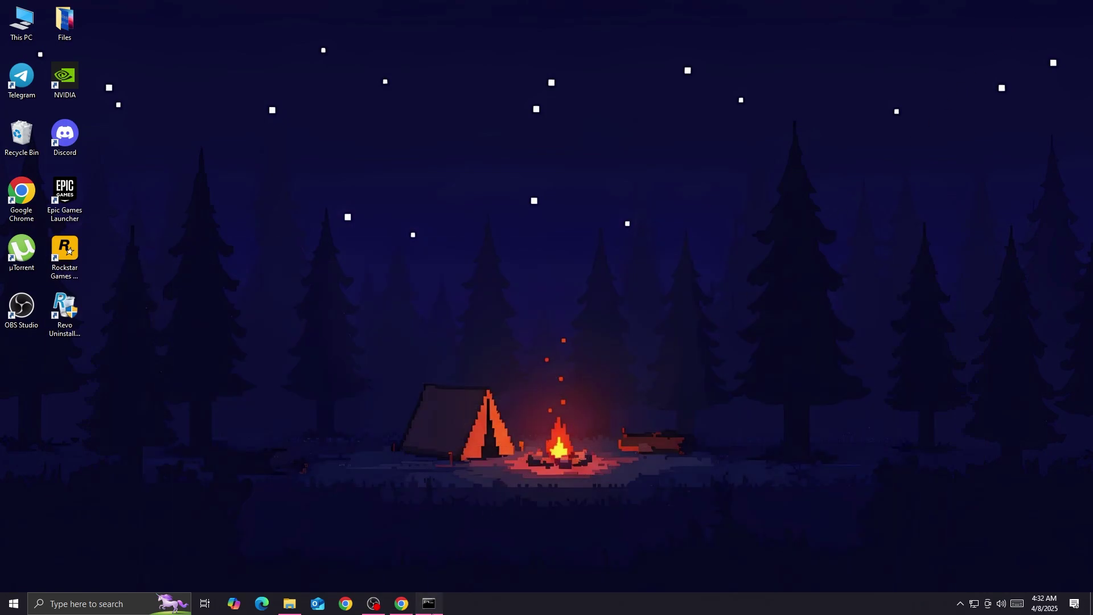
# Step: Switch to Command Prompt and run setup /configure configuration.xml from the C:\Office 2024 directory
pyautogui.click(429, 604)
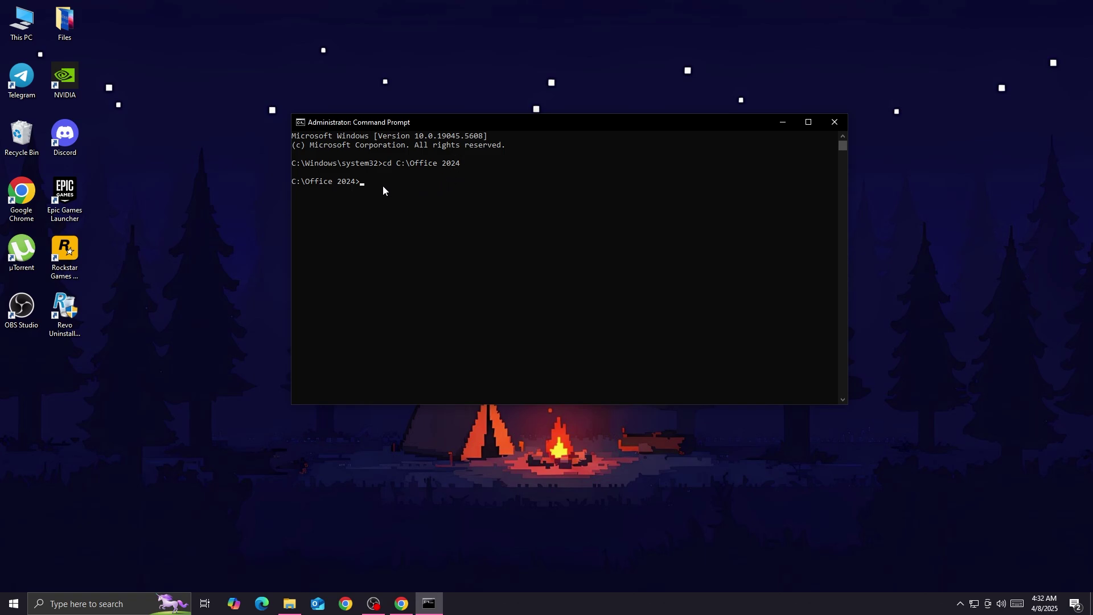
pyautogui.hotkey('ctrl', 'v')
pyautogui.press('Return')
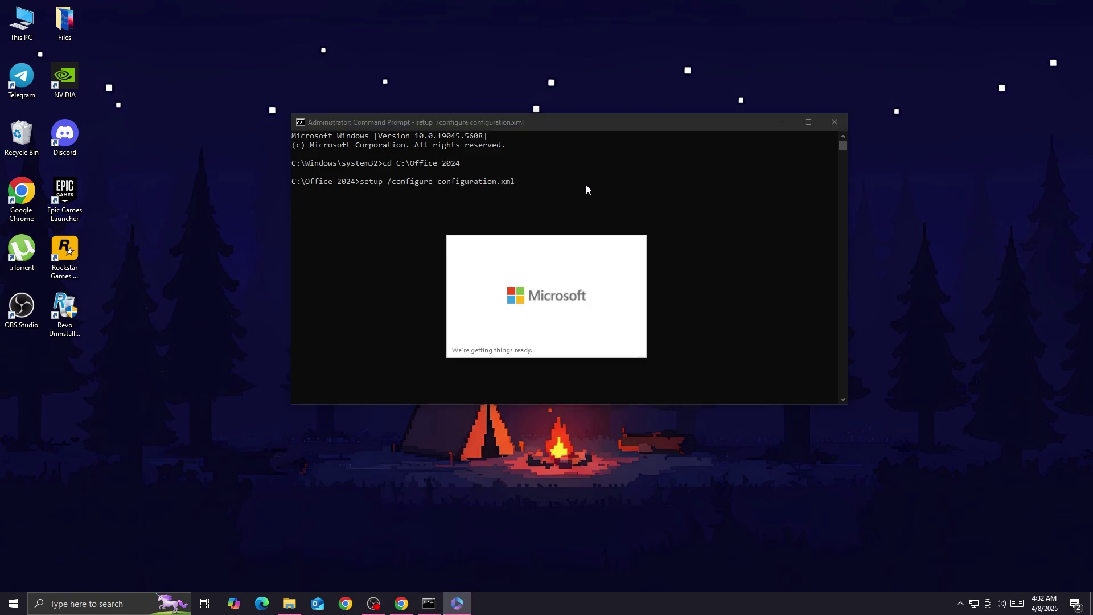
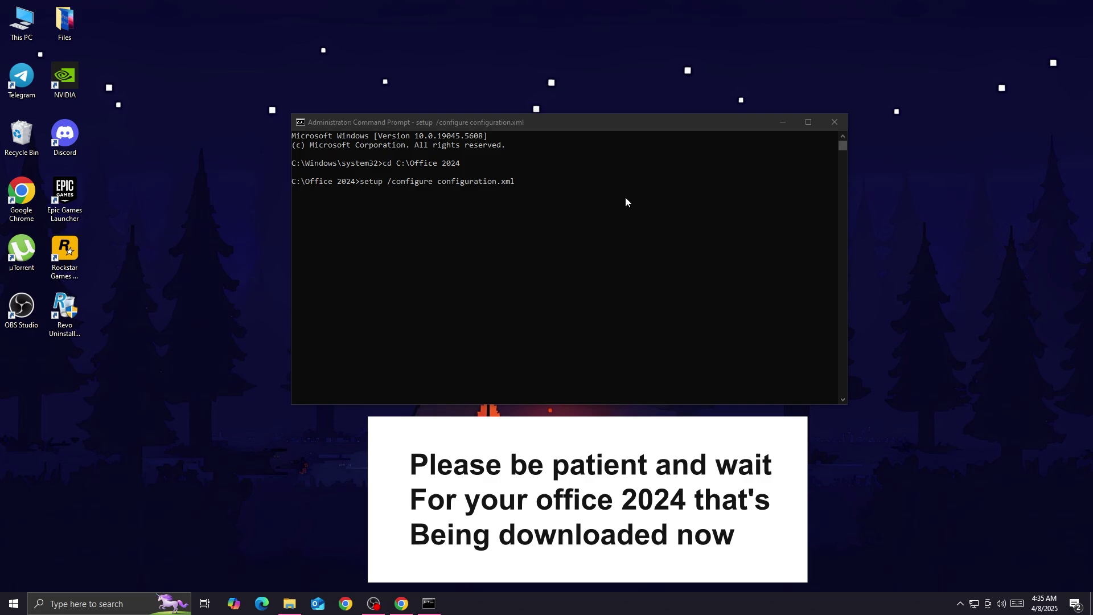
# Step: Minimize the Command Prompt window to show the Office installer's download progress
pyautogui.click(783, 121)
pyautogui.rightClick(778, 125)
pyautogui.click(846, 155)
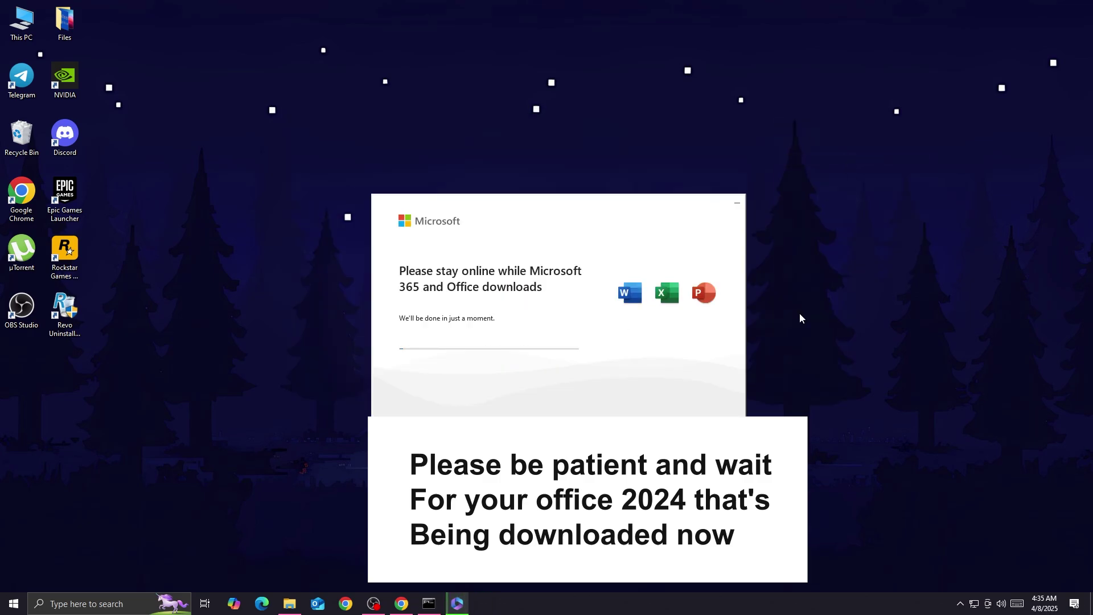